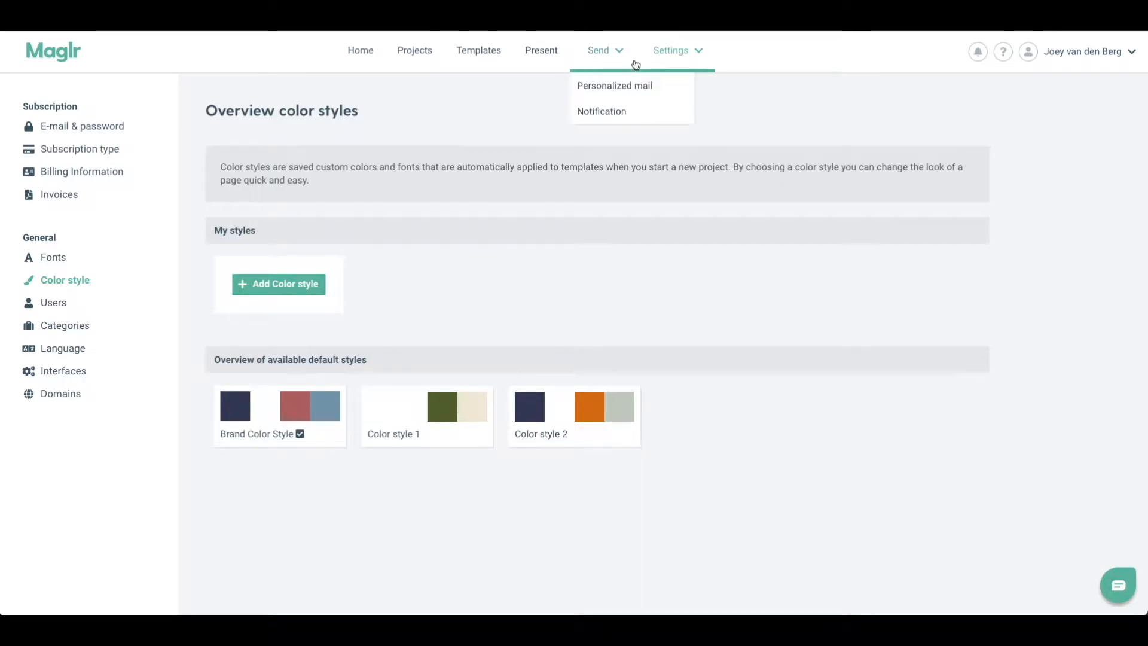
# Add a new color style named "Tutorialvideos" and turn off its Standard pre-selected style option
pyautogui.moveTo(671, 55)
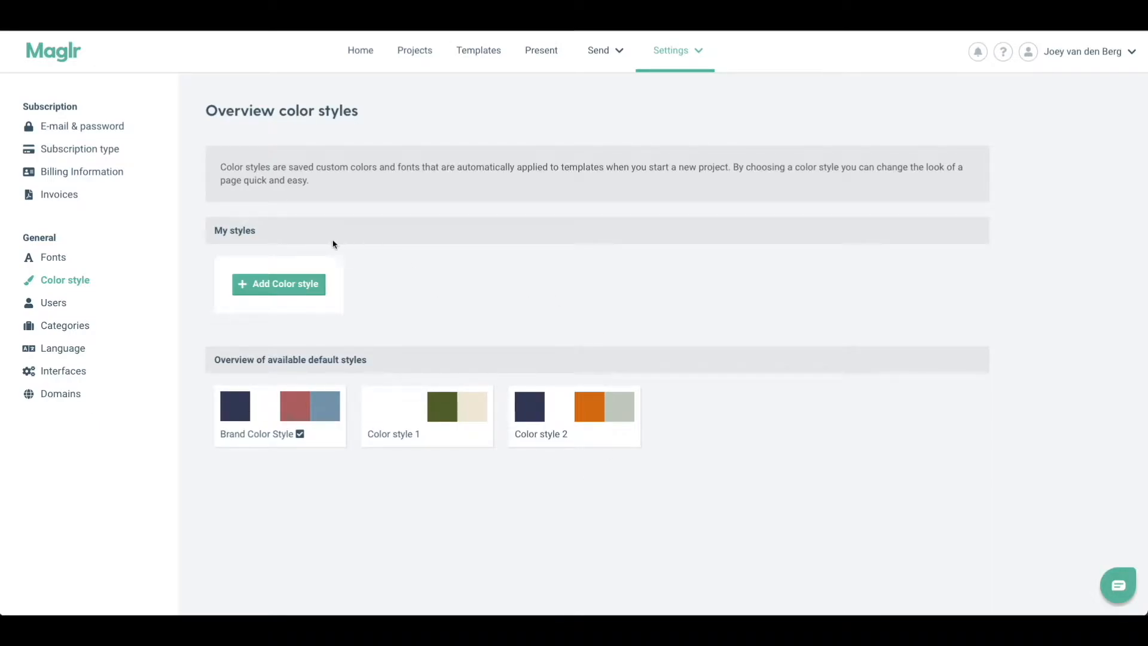
pyautogui.click(285, 292)
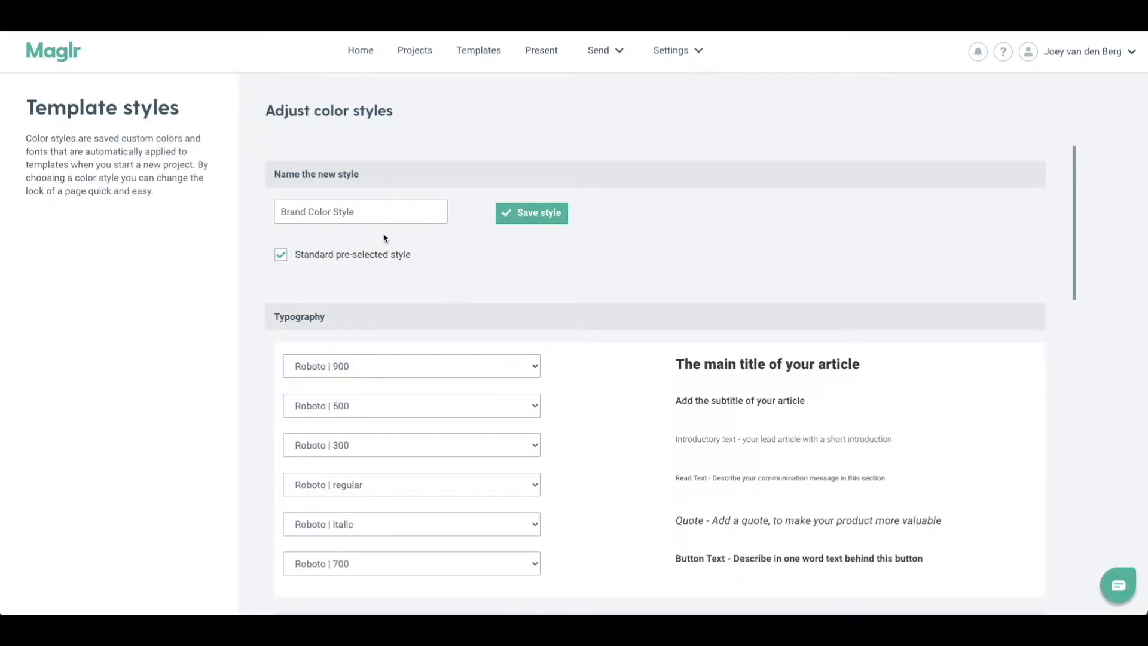
pyautogui.moveTo(374, 214); pyautogui.dragTo(267, 214)
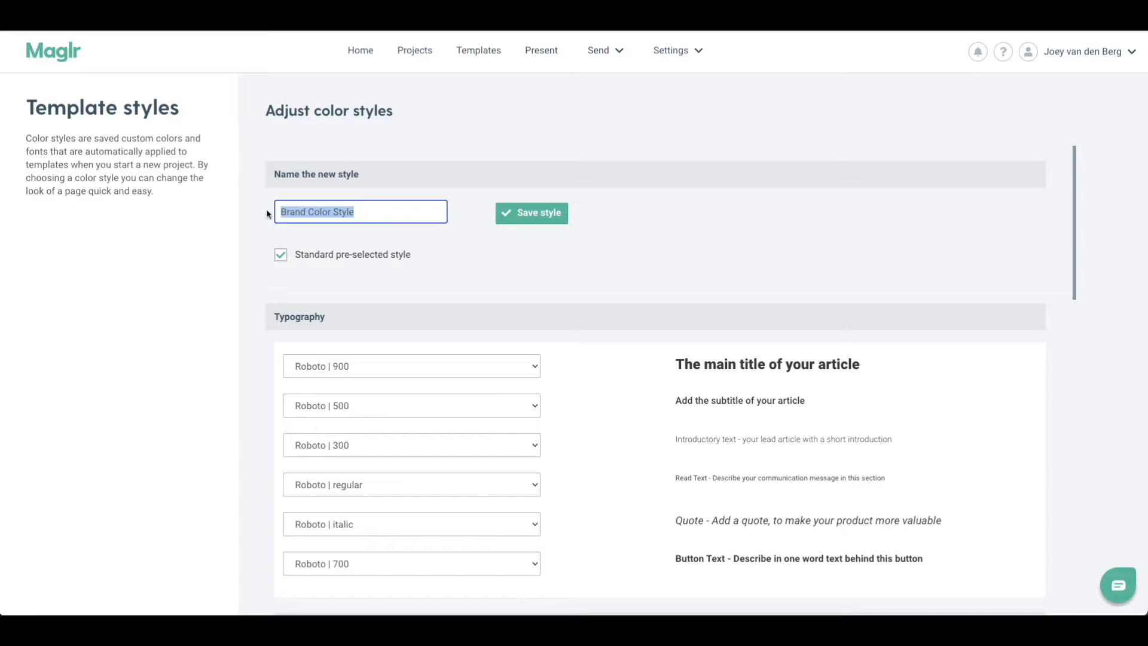
pyautogui.write('Tuto')
pyautogui.click(292, 238)
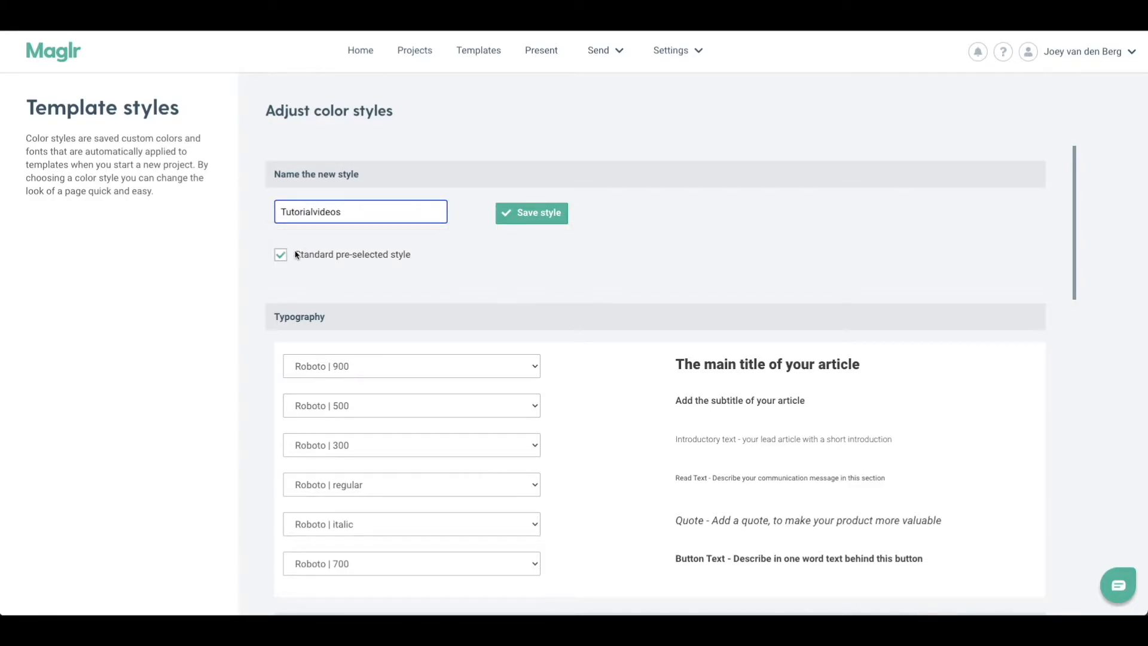
pyautogui.click(281, 256)
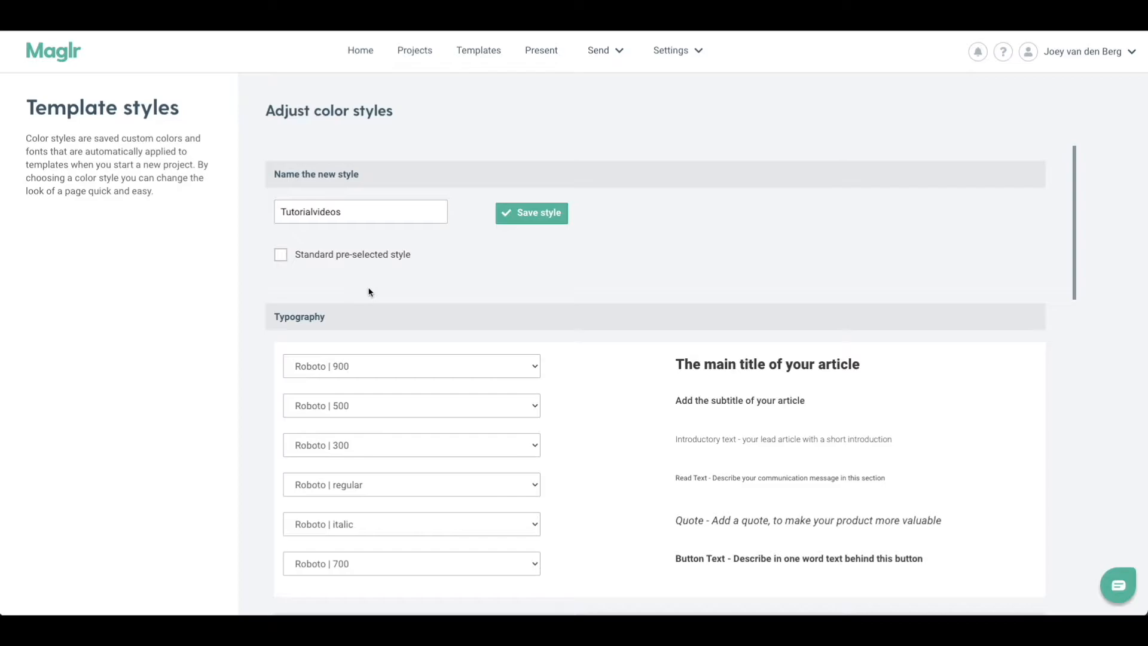
# Browse the fonts available for the main title in the style's Typography section, keeping the current font
pyautogui.scroll(-3, 368, 292)
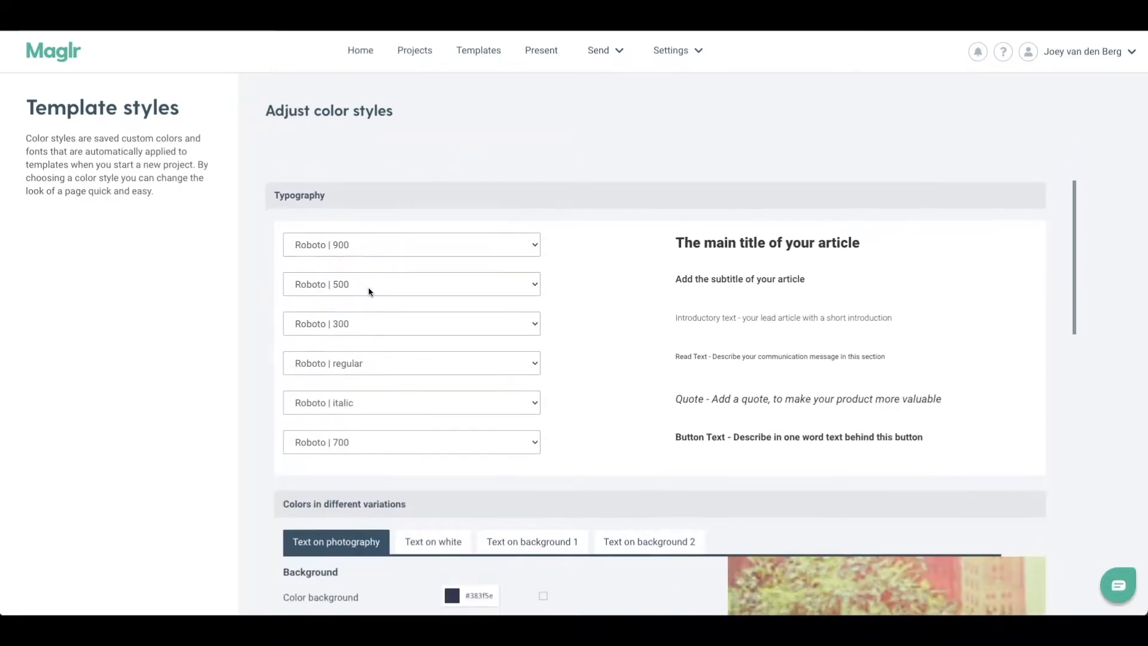
pyautogui.scroll(1, 368, 292)
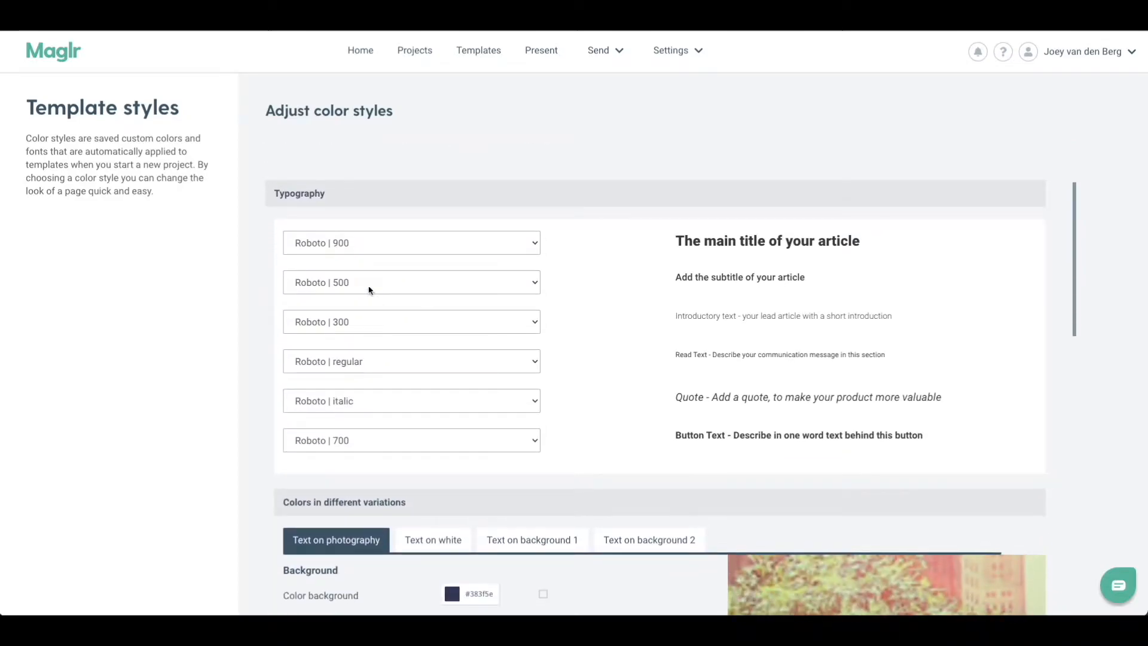
pyautogui.click(378, 243)
pyautogui.scroll(-15, 388, 445)
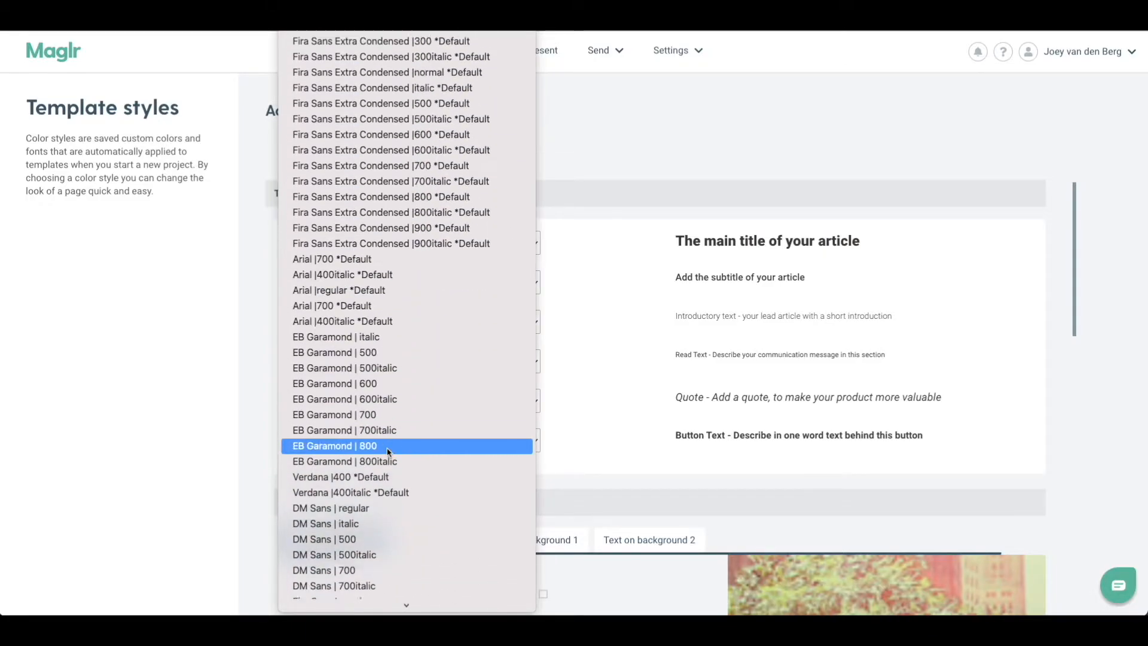
pyautogui.scroll(-3, 387, 453)
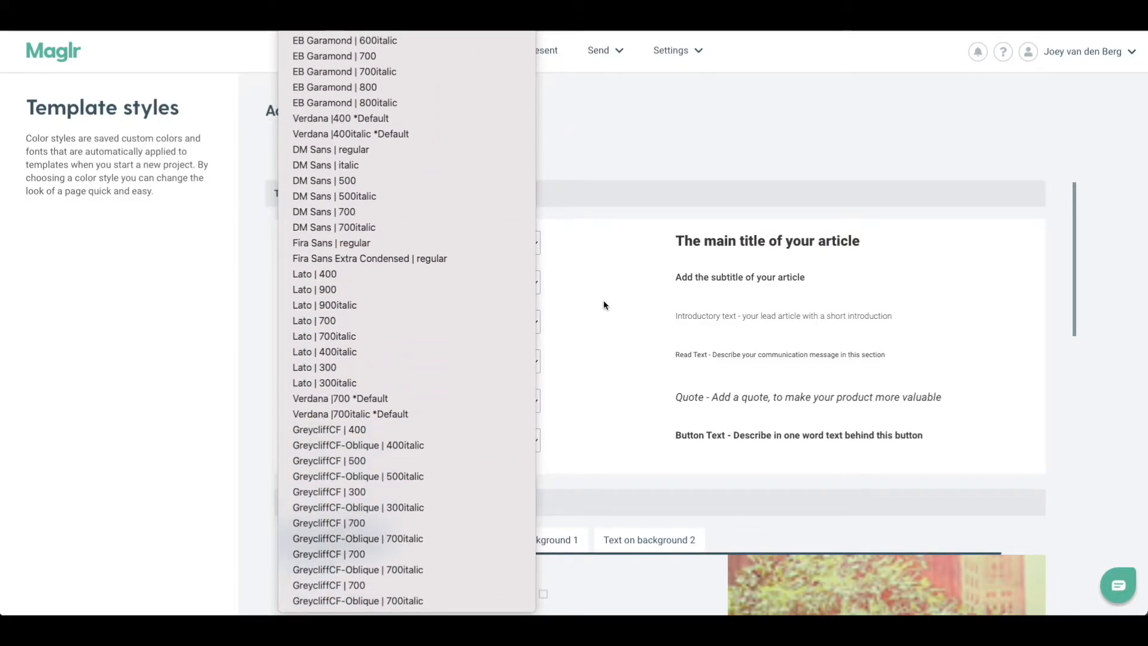
pyautogui.click(626, 252)
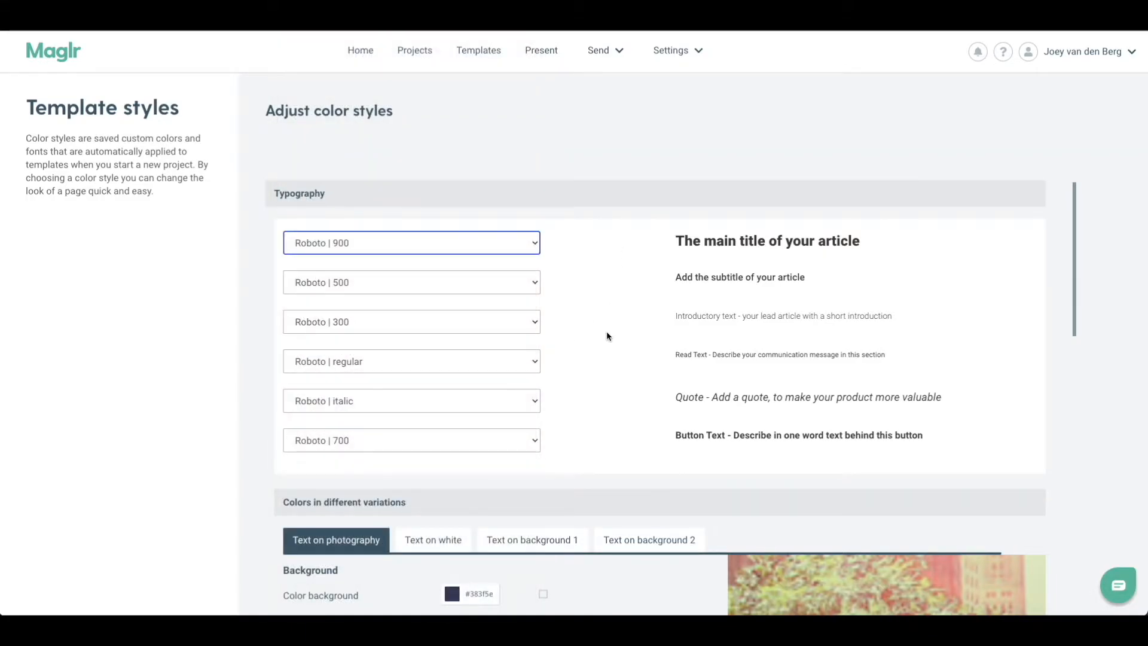
pyautogui.scroll(-1, 606, 336)
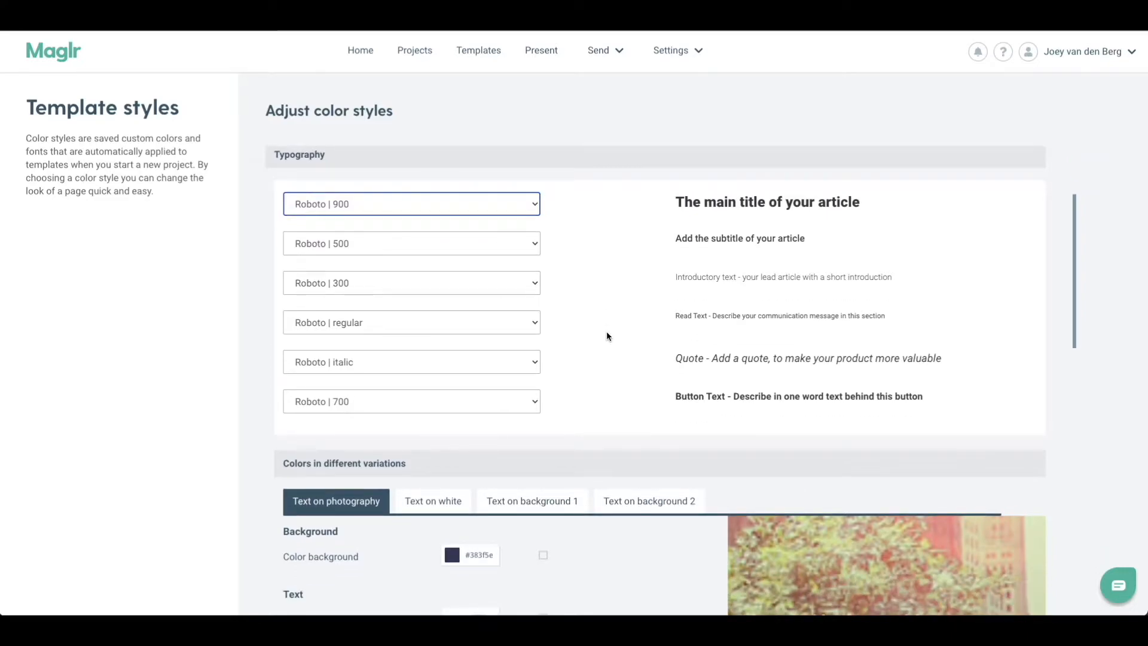
# Compare the color settings and previews of the Text on white, Text on background 1 and Text on background 2 variations
pyautogui.scroll(-4, 606, 331)
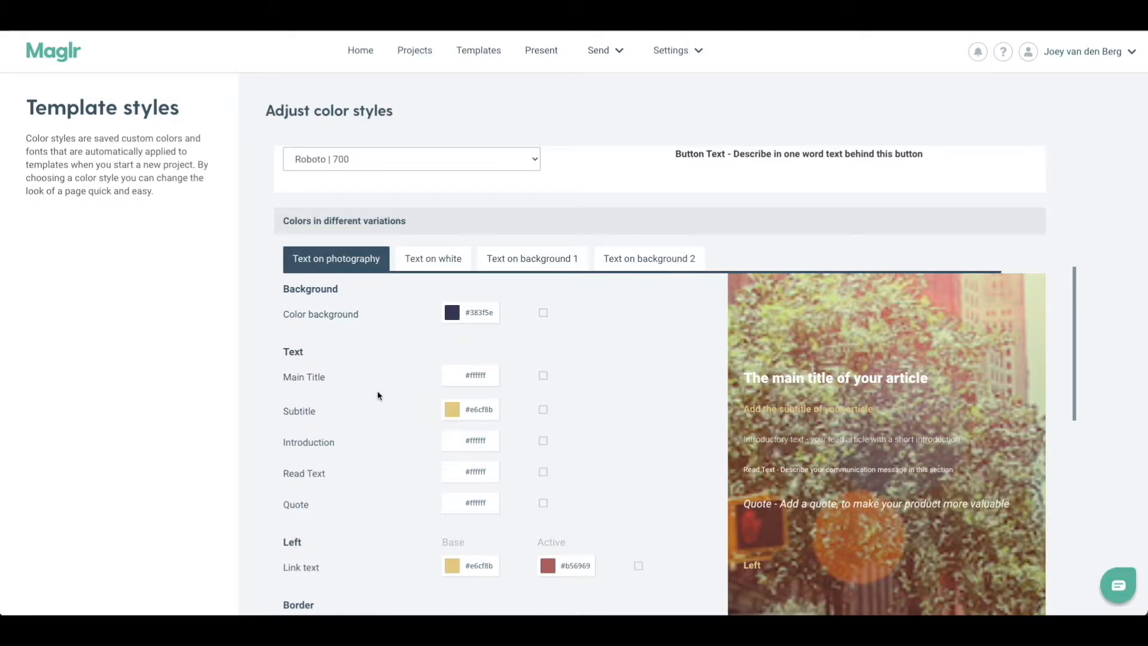
pyautogui.click(430, 260)
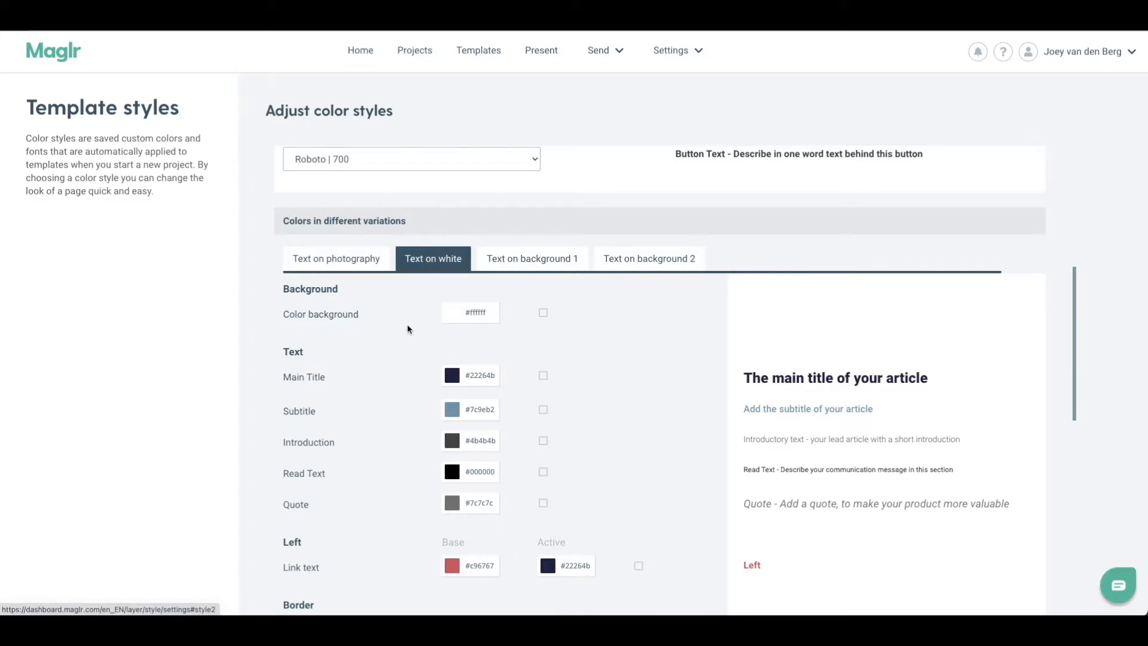
pyautogui.scroll(-1, 401, 346)
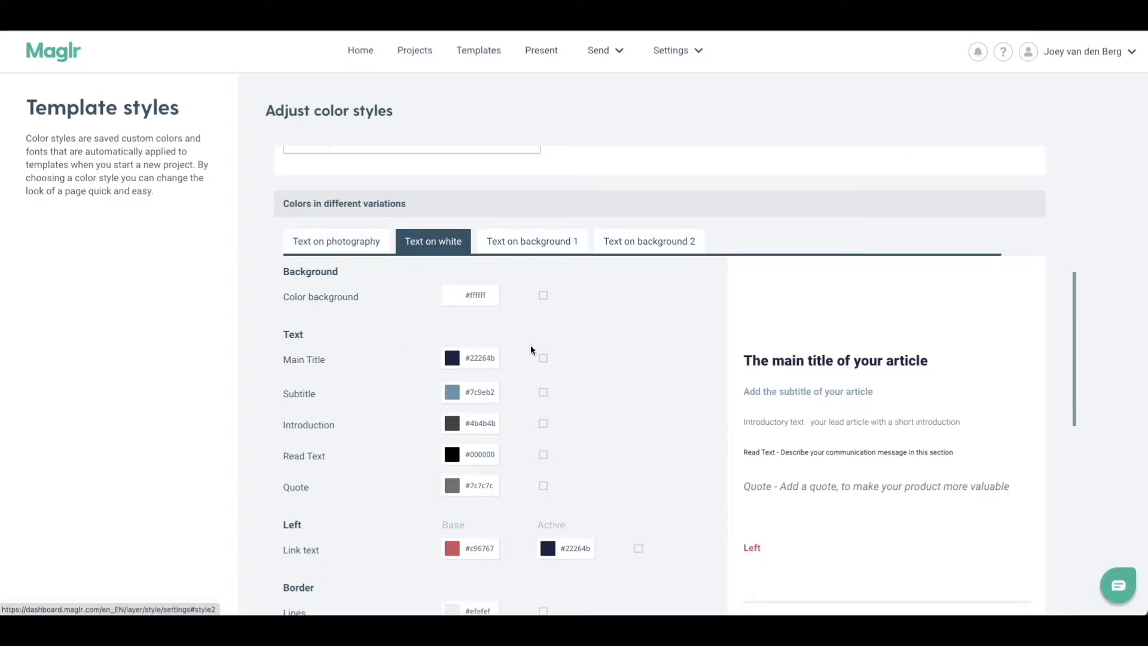
pyautogui.scroll(-1, 392, 321)
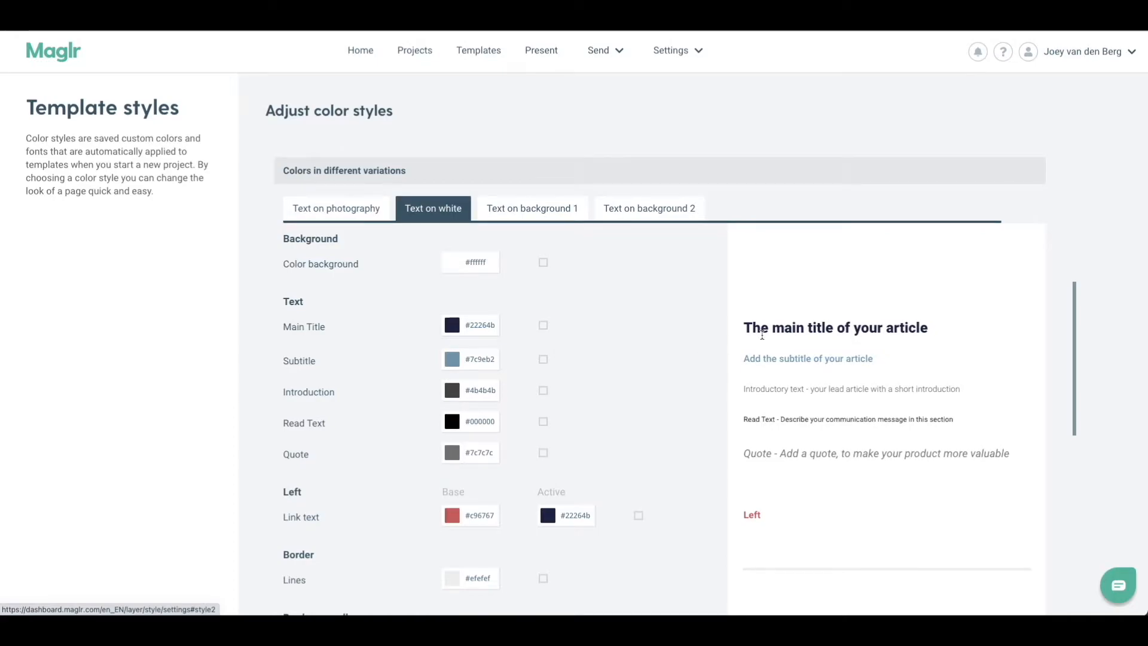
pyautogui.scroll(3, 426, 308)
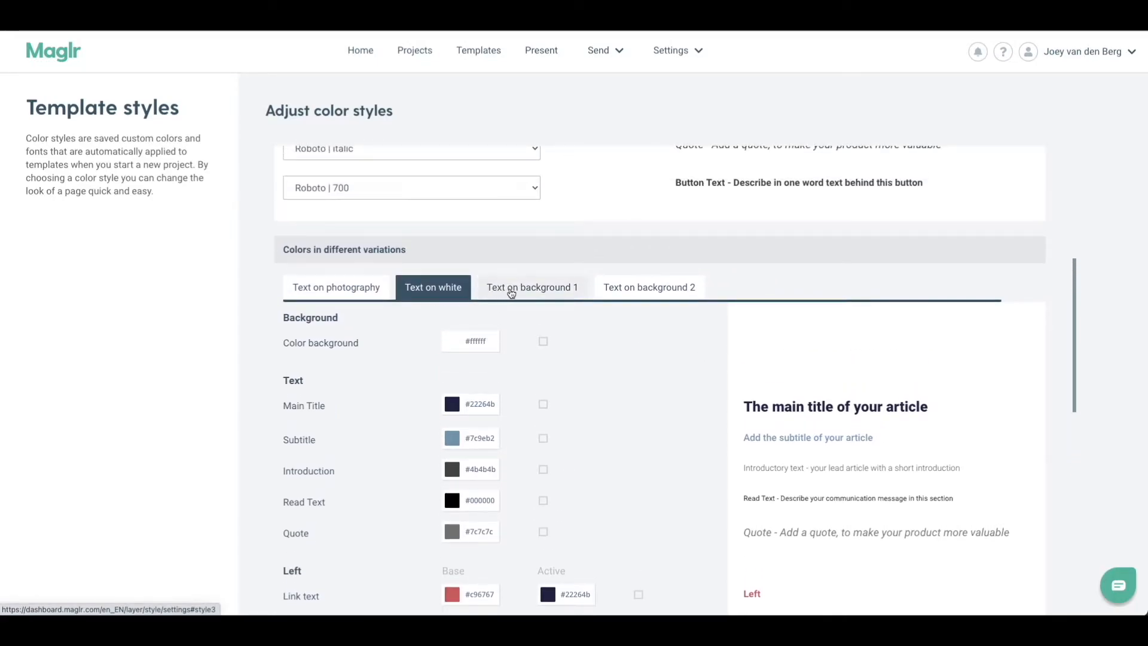
pyautogui.click(511, 291)
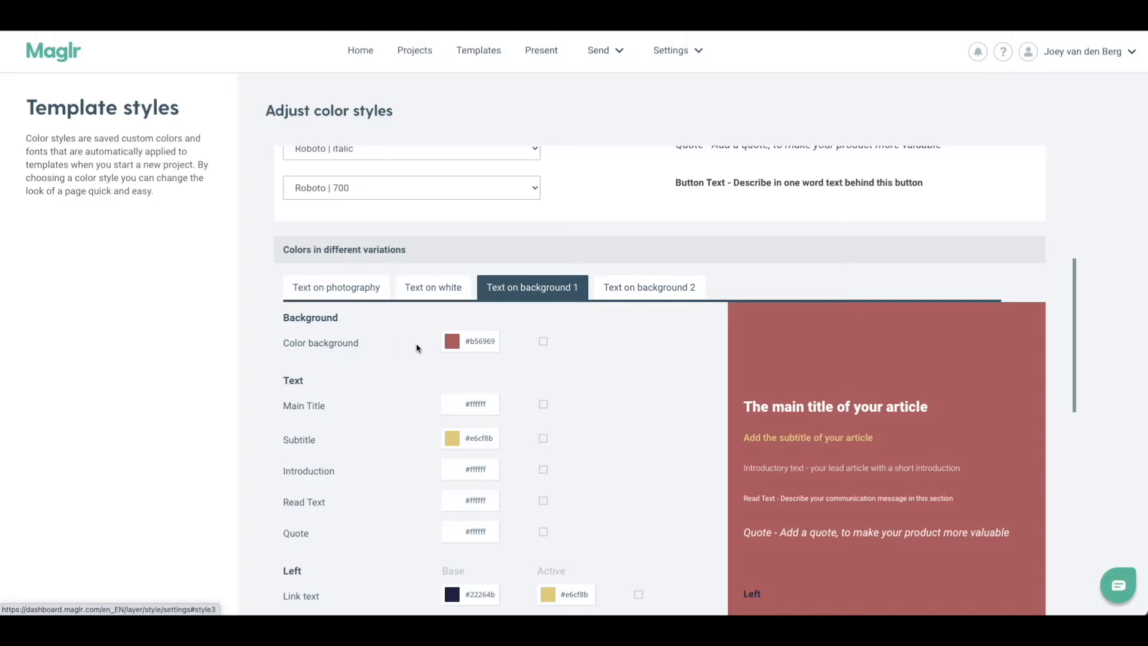
pyautogui.scroll(-1, 418, 346)
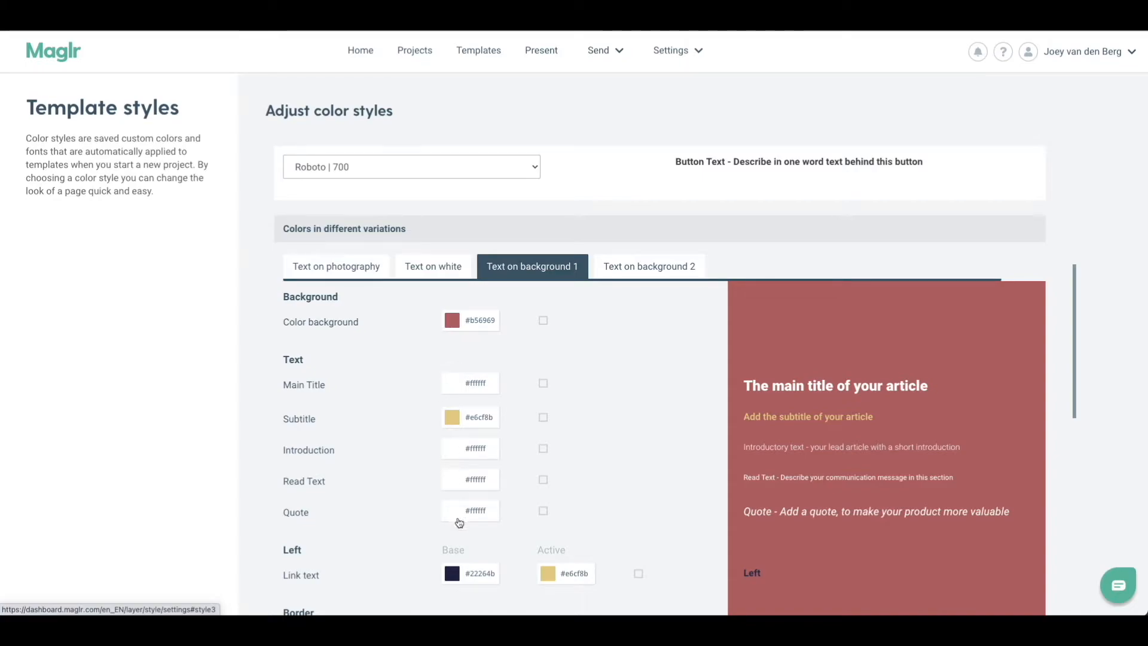
pyautogui.scroll(-1, 428, 361)
pyautogui.scroll(1, 428, 361)
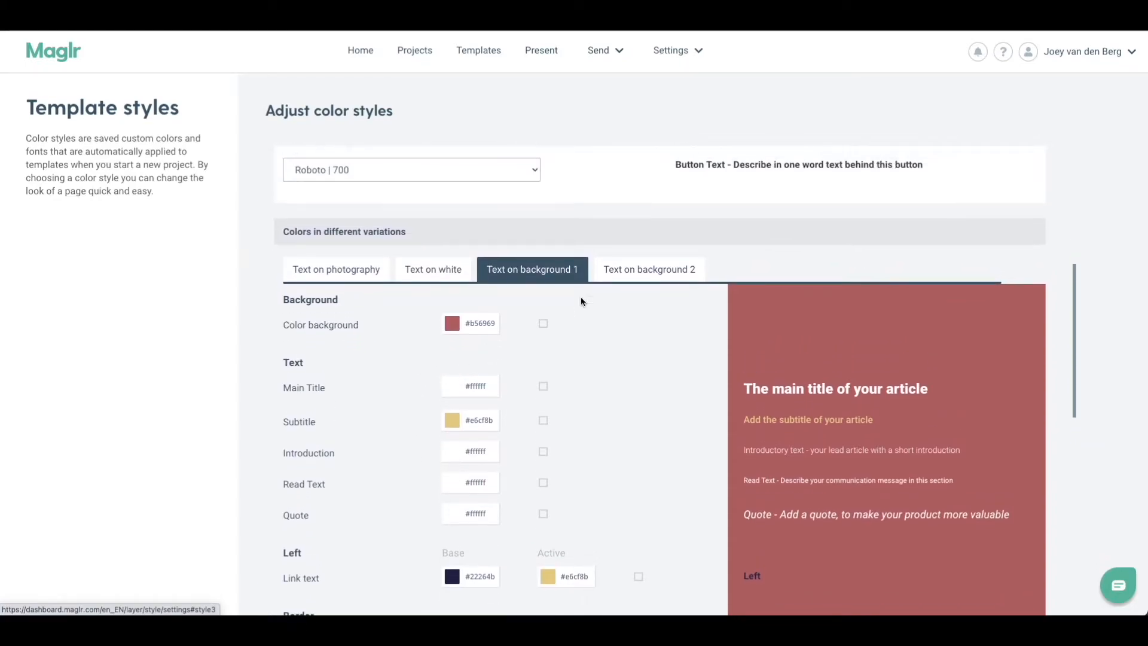
pyautogui.click(600, 277)
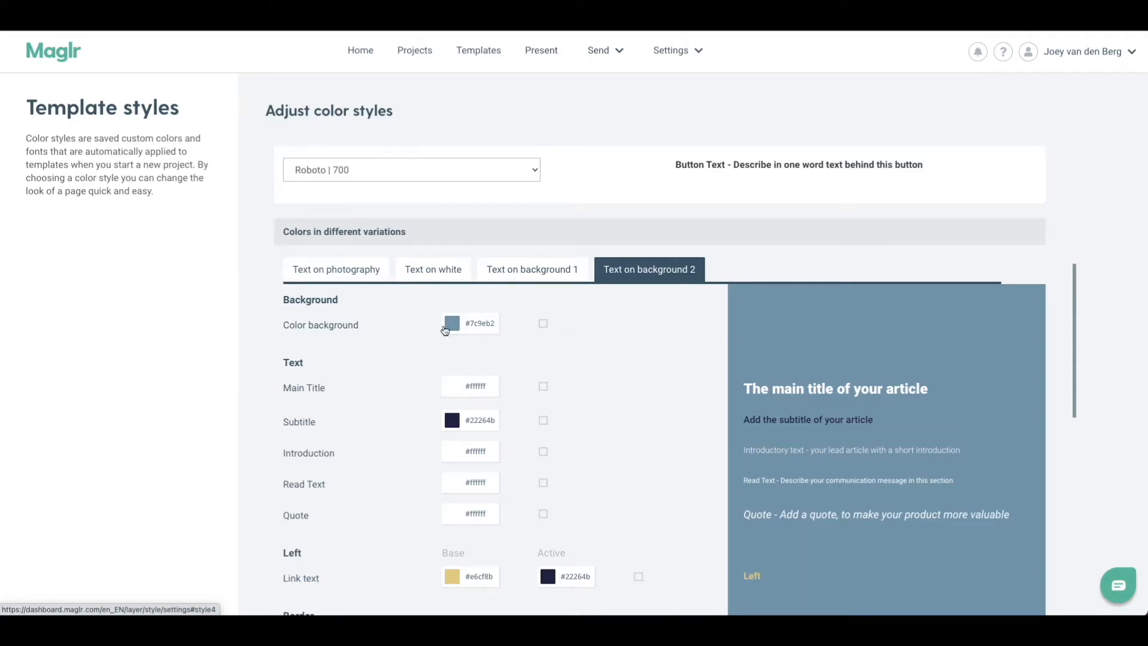
# Examine the Text on photography variation's colors for background, text, links, borders, buttons, tabs, tables and forms
pyautogui.click(354, 276)
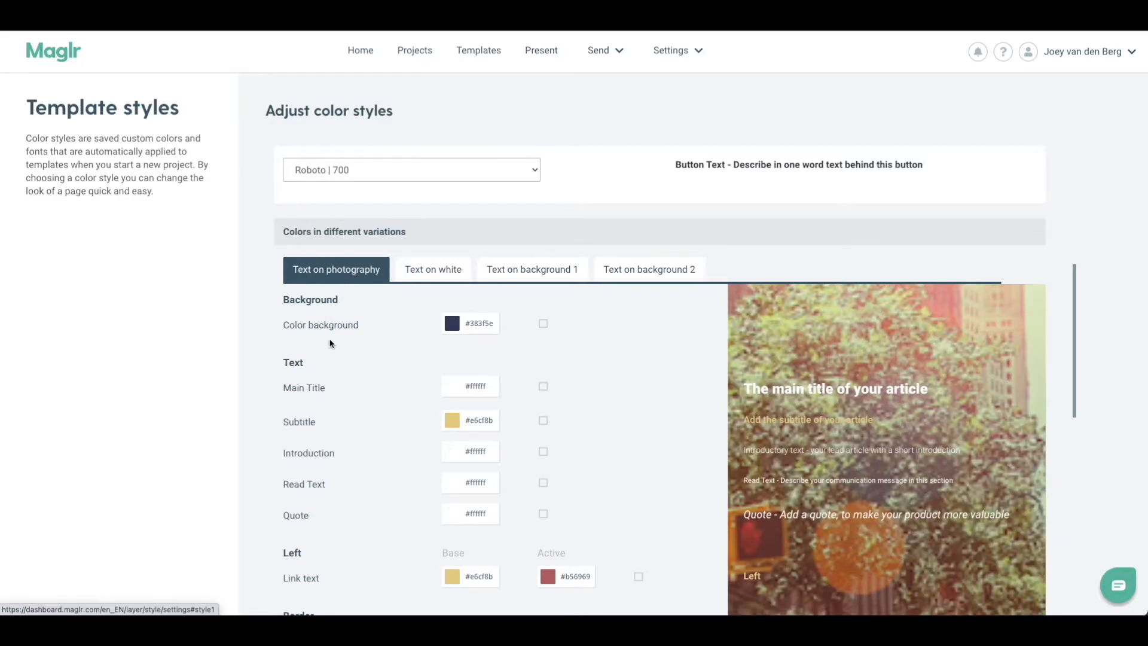
pyautogui.scroll(-2, 329, 343)
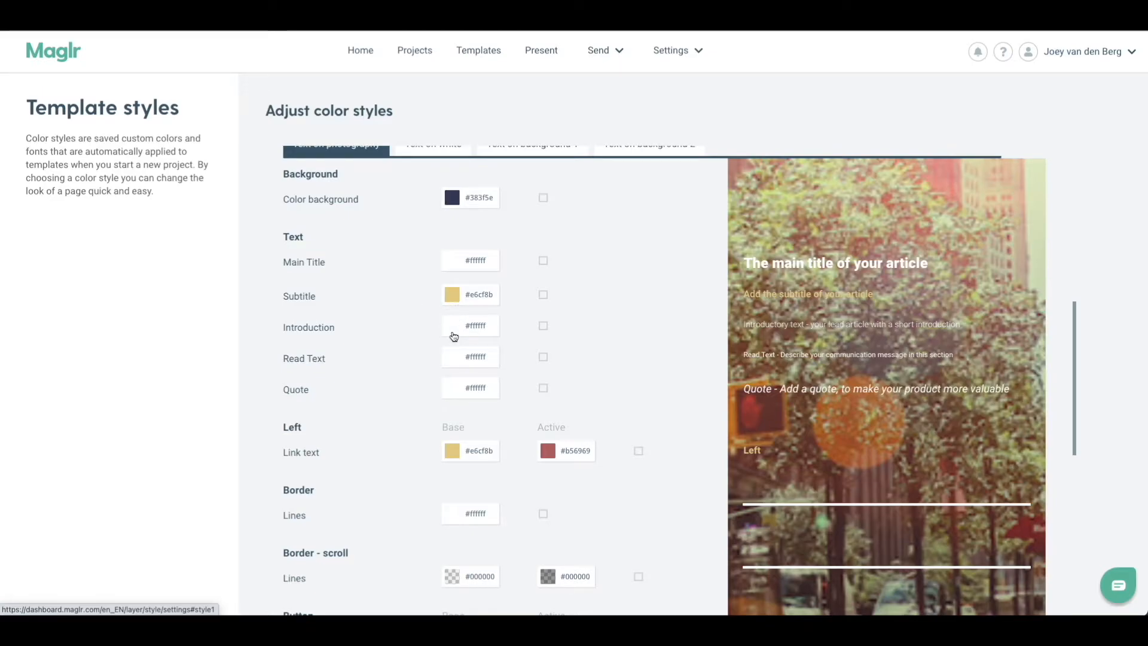
pyautogui.scroll(-1, 454, 334)
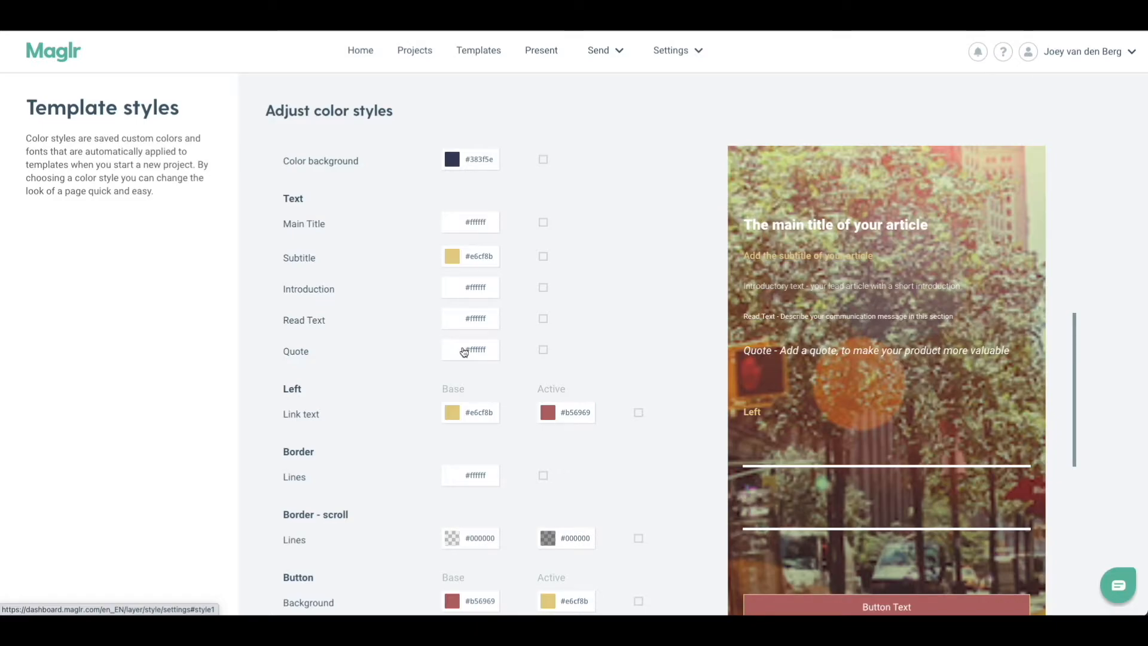
pyautogui.scroll(-1, 419, 376)
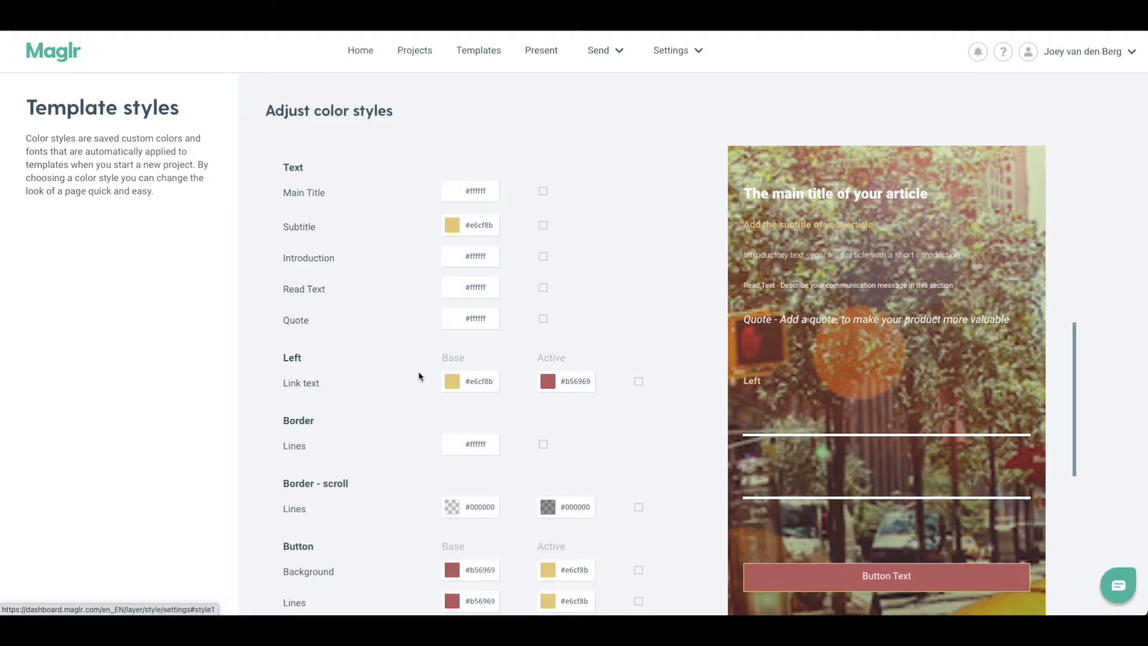
pyautogui.scroll(-1, 418, 376)
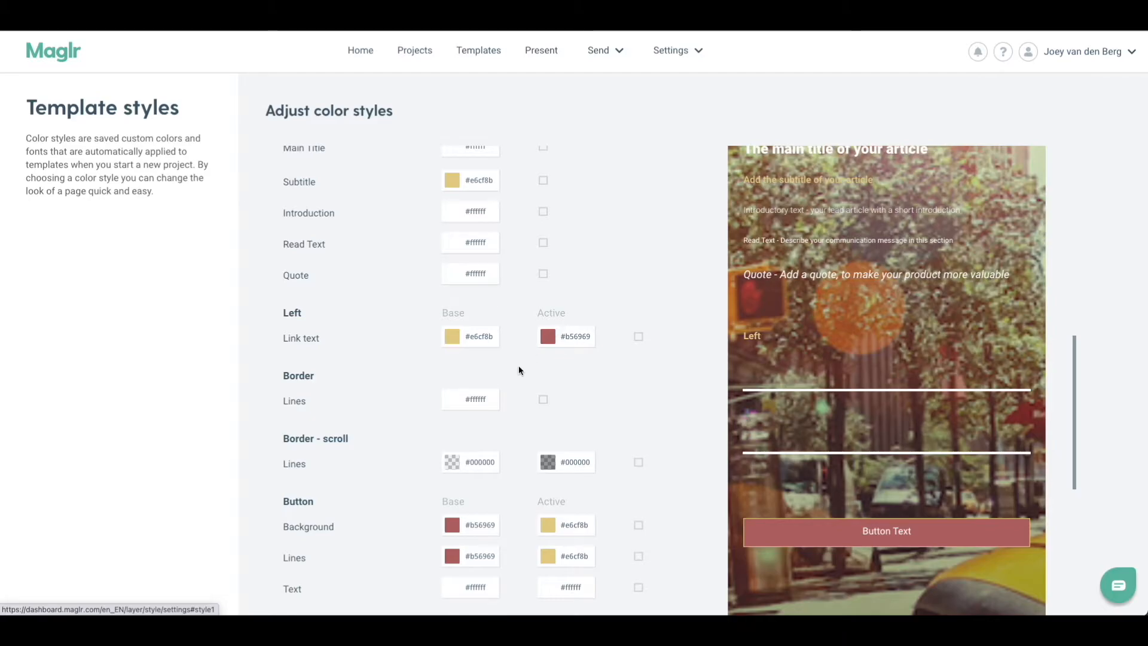
pyautogui.scroll(-3, 519, 370)
pyautogui.scroll(-1, 519, 370)
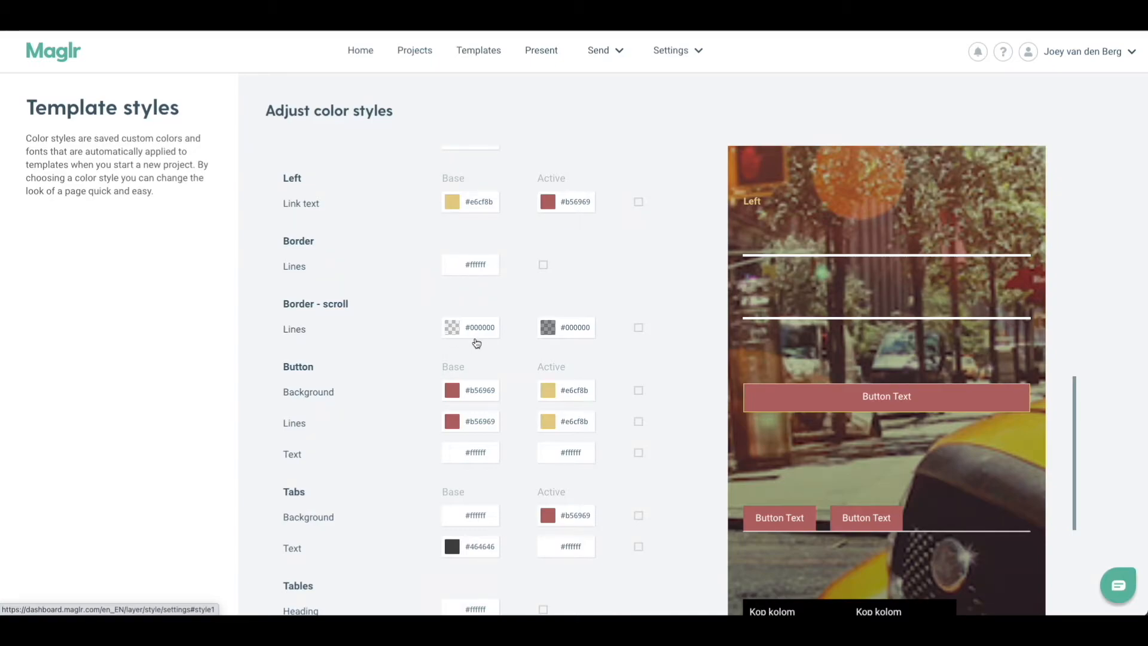
pyautogui.scroll(-3, 502, 377)
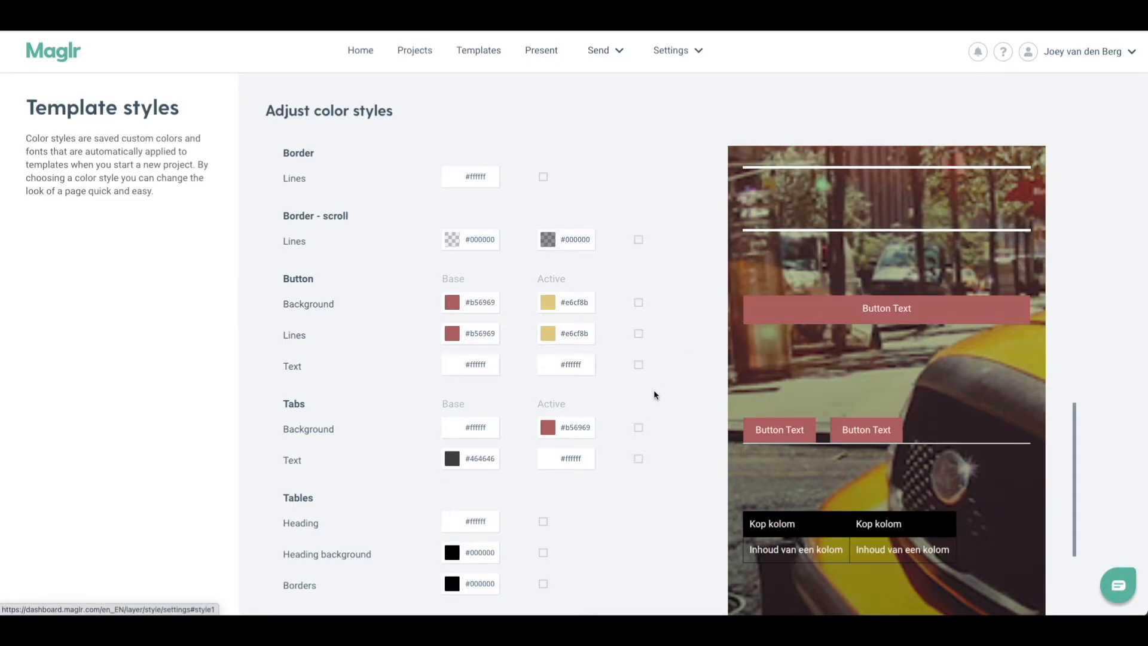
pyautogui.scroll(-2, 654, 397)
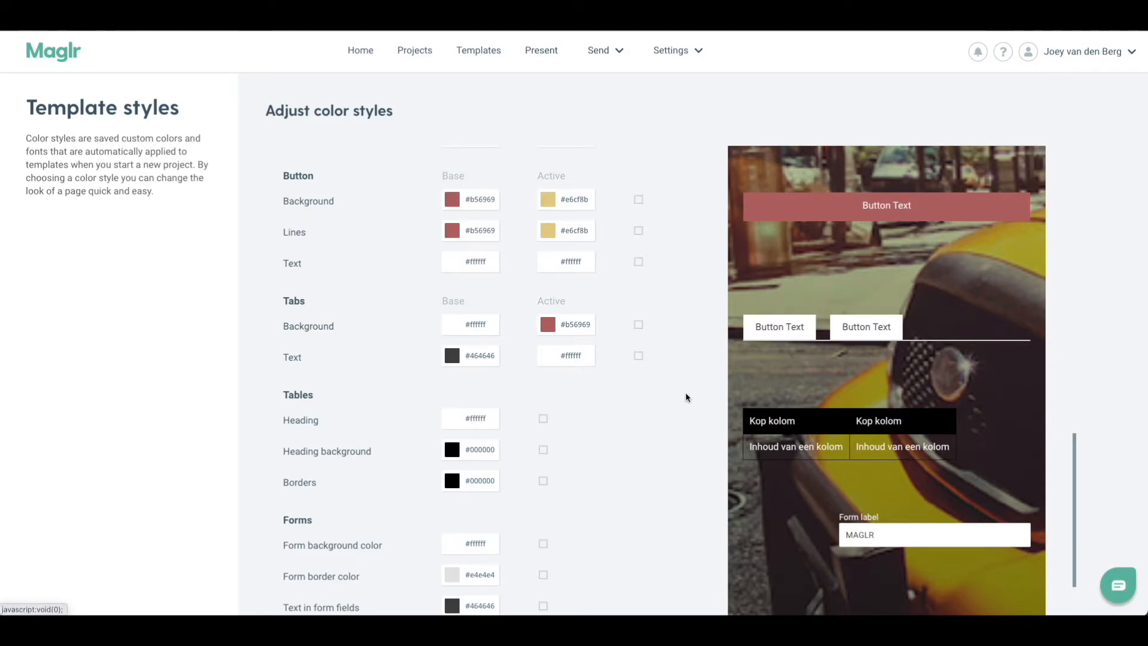
pyautogui.scroll(-2, 615, 402)
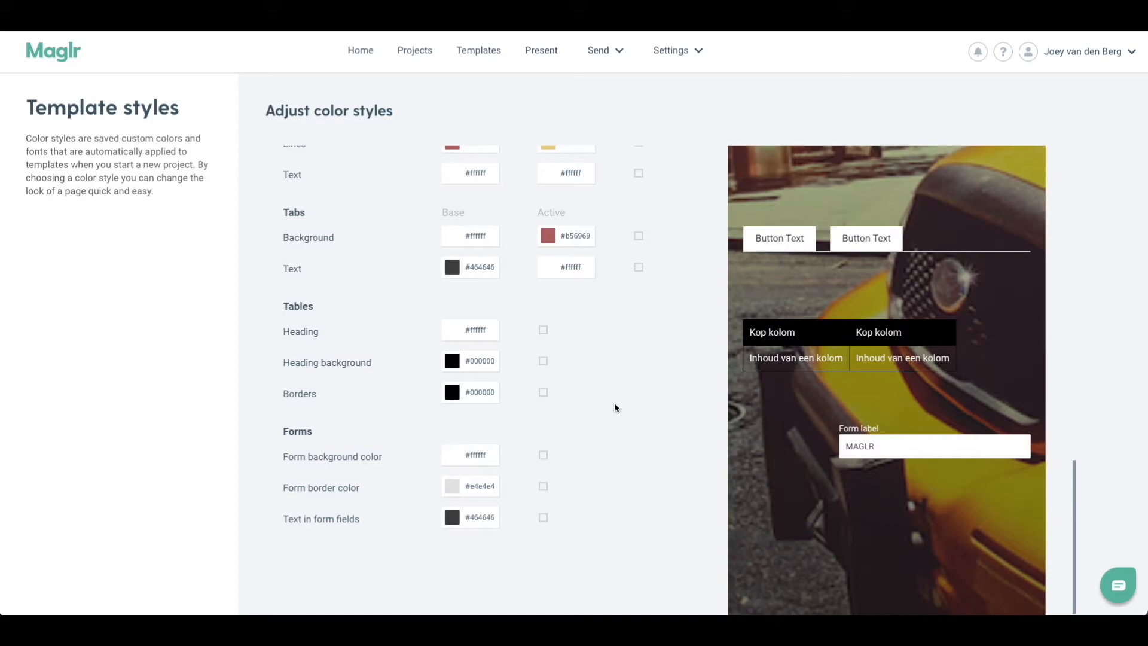
pyautogui.scroll(-2, 614, 407)
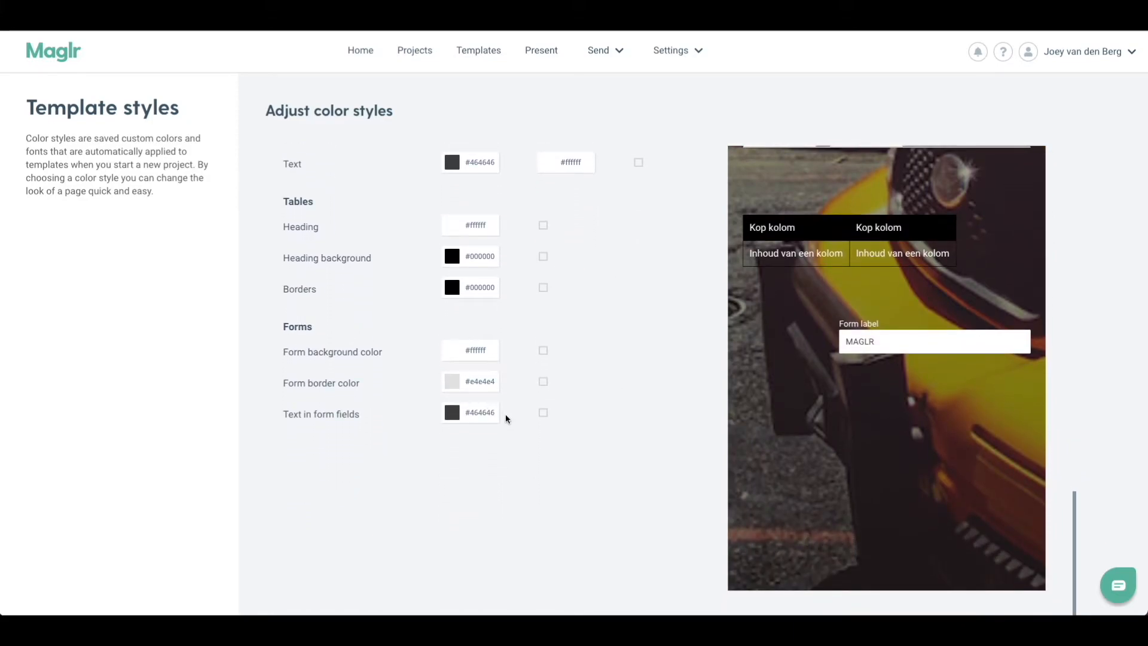
# Review the style again from its name and typography to the Text on photography background and text colors
pyautogui.scroll(6, 597, 349)
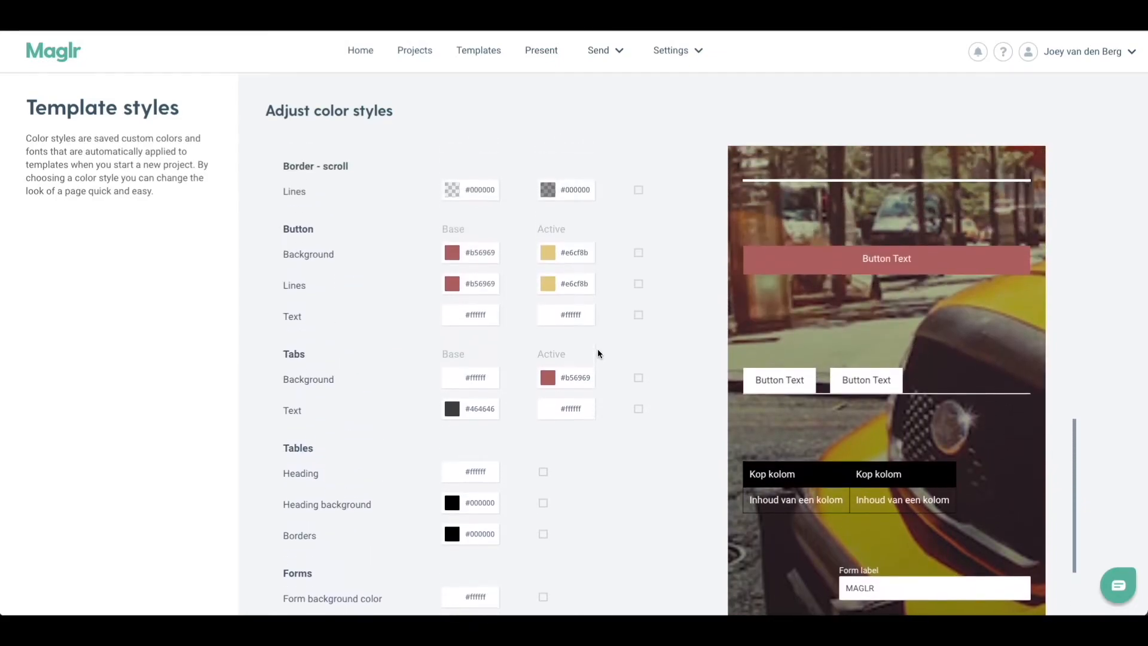
pyautogui.scroll(10, 597, 353)
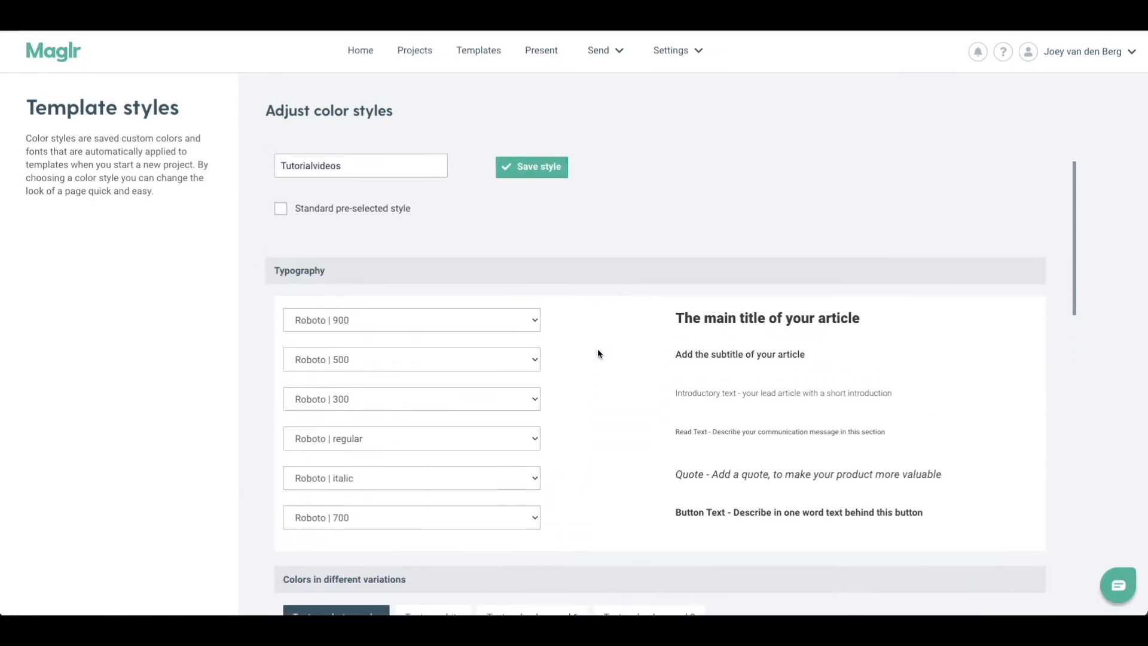
pyautogui.scroll(-6, 597, 353)
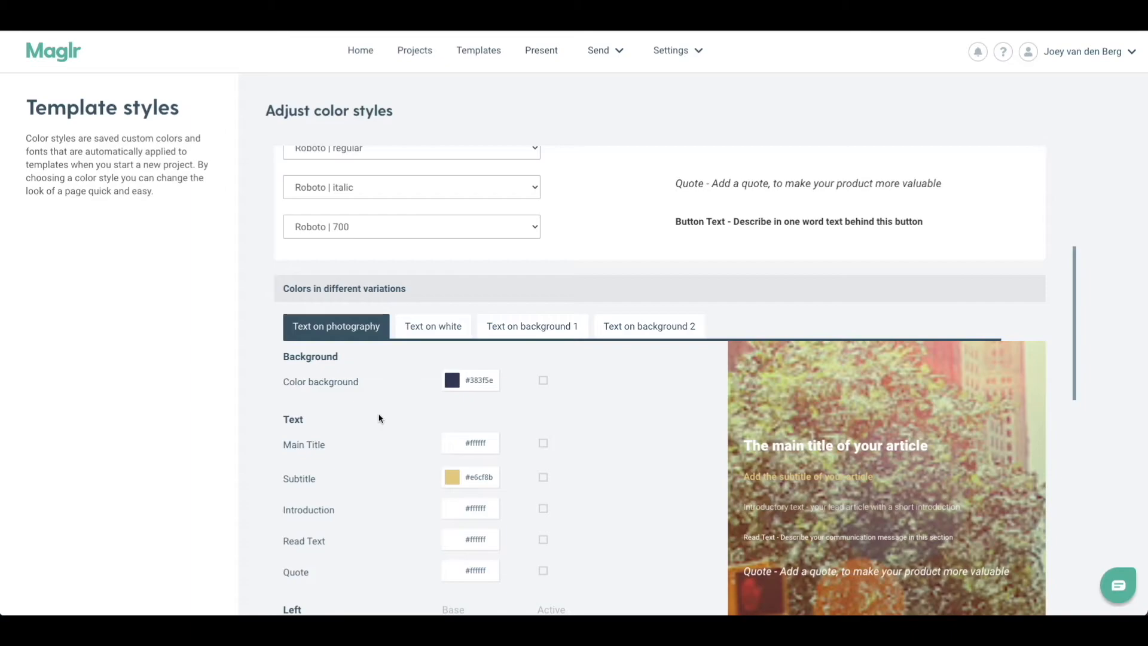
pyautogui.scroll(-1, 396, 324)
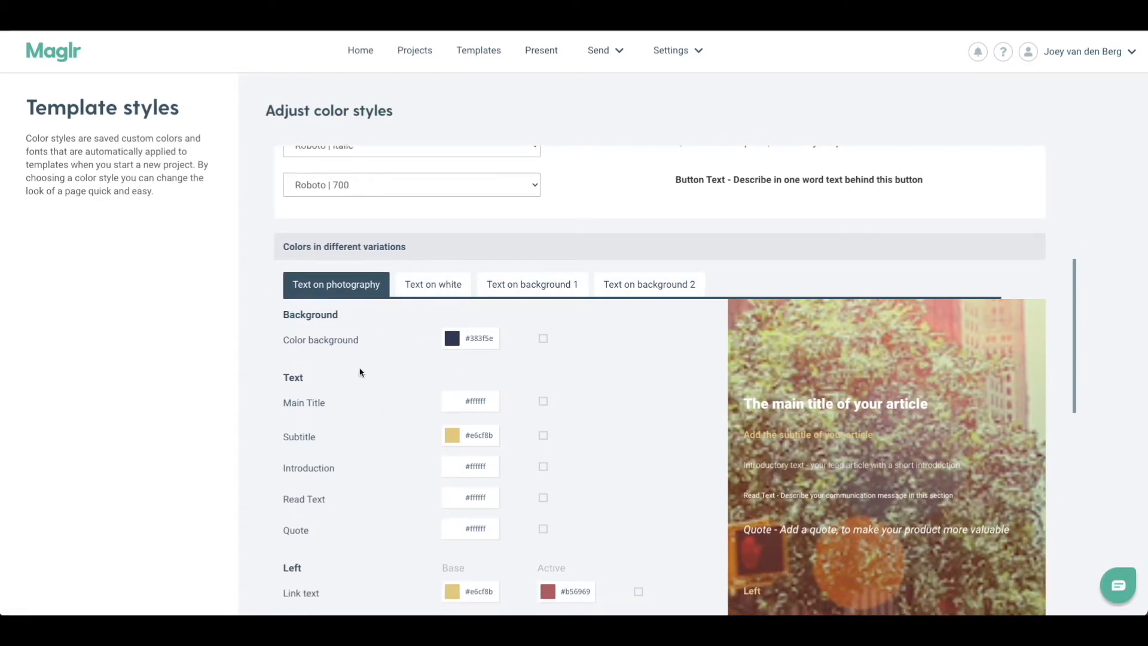
pyautogui.scroll(-1, 360, 372)
pyautogui.scroll(2, 360, 372)
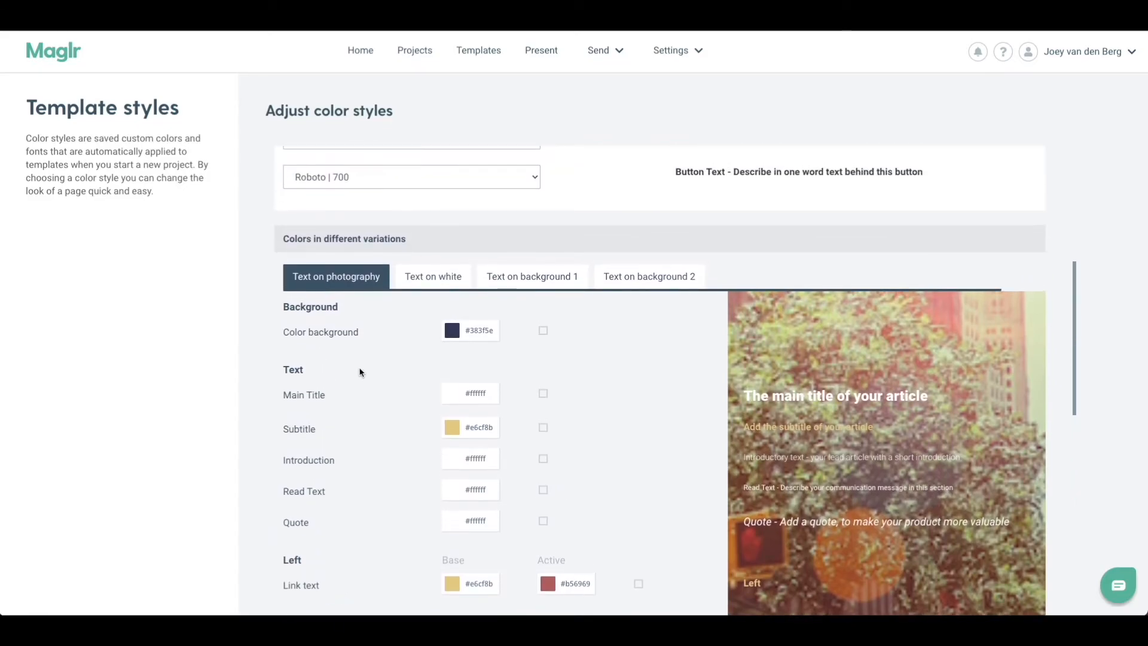
# Save the Tutorialvideos color style
pyautogui.scroll(5, 440, 313)
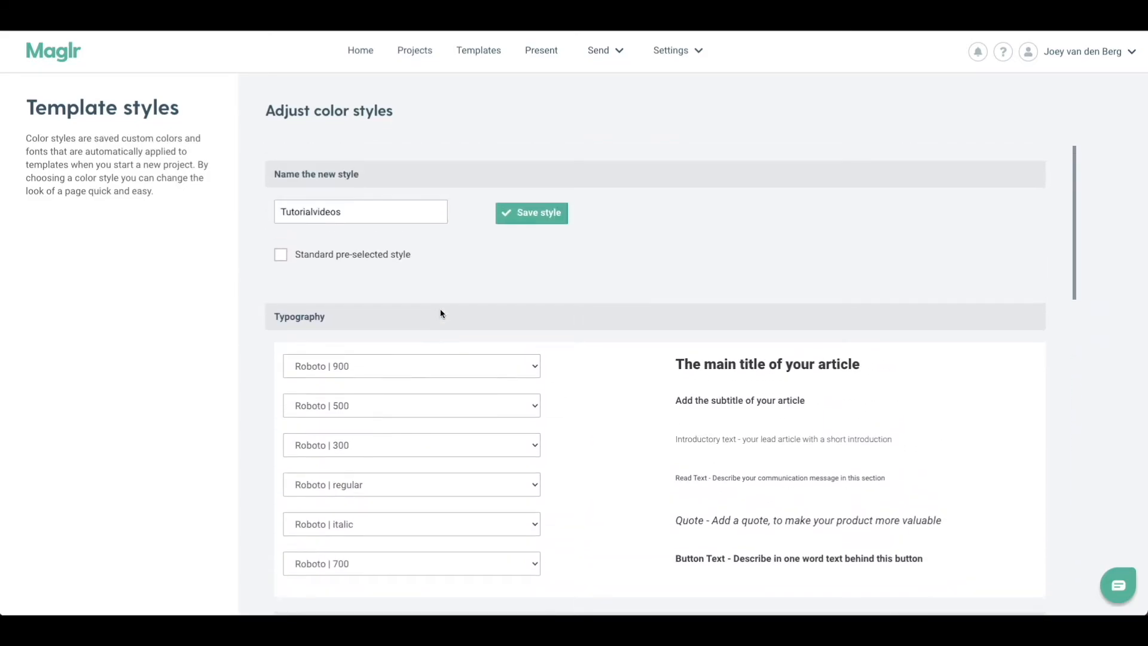
pyautogui.click(534, 215)
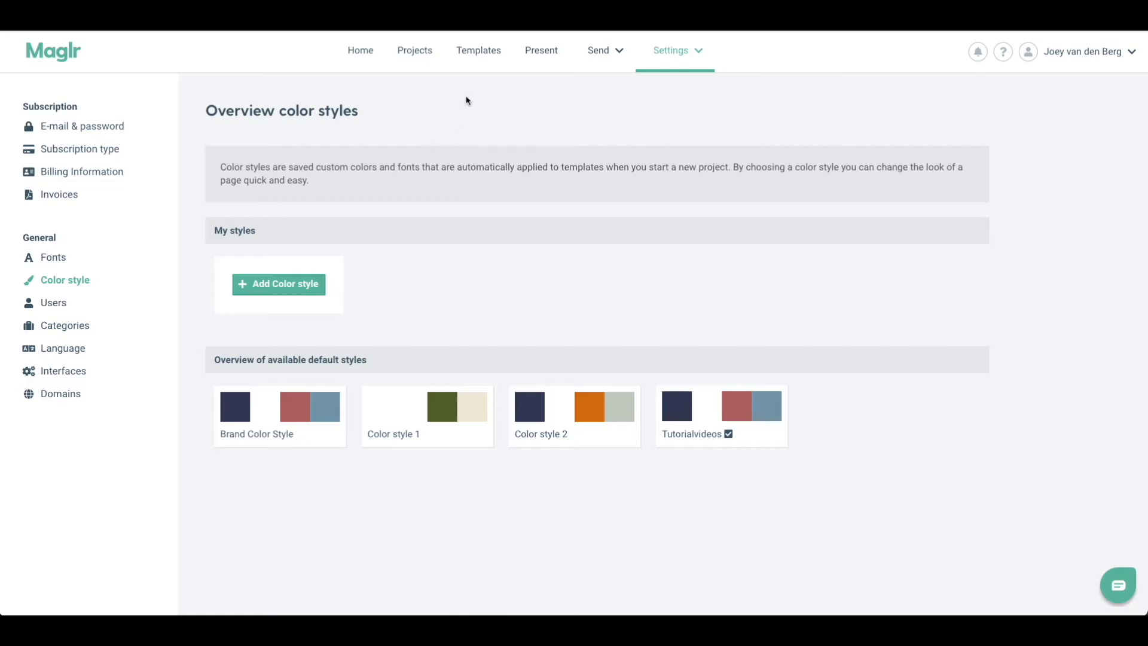
# Open the preview of the Basic article template from the Slide publication block templates
pyautogui.click(477, 51)
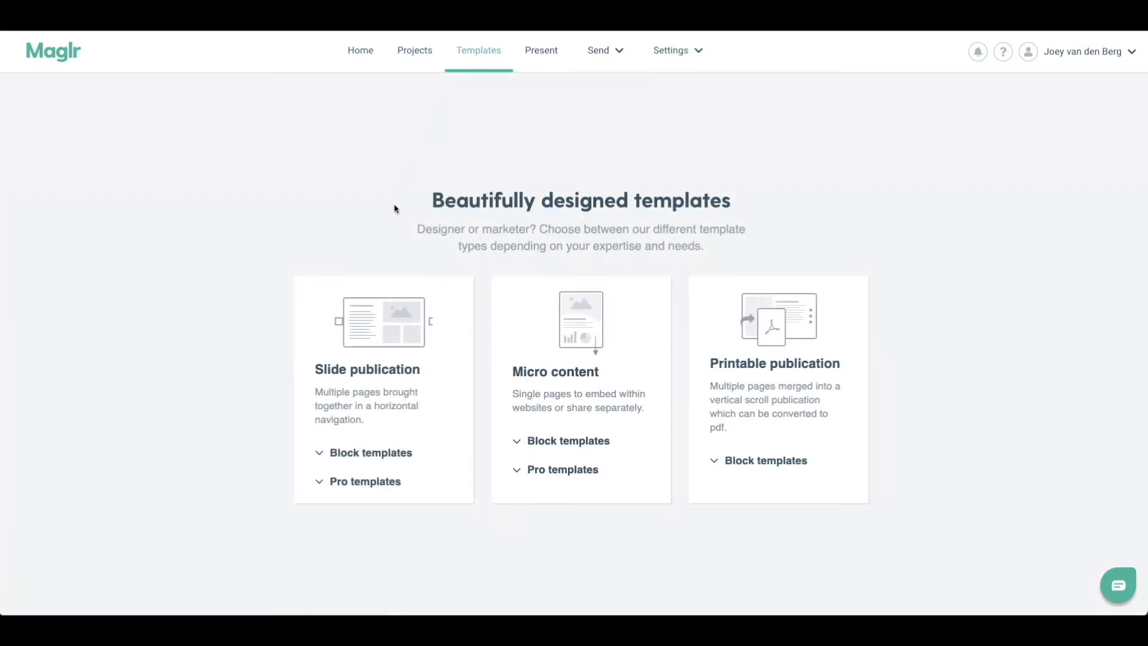
pyautogui.click(370, 454)
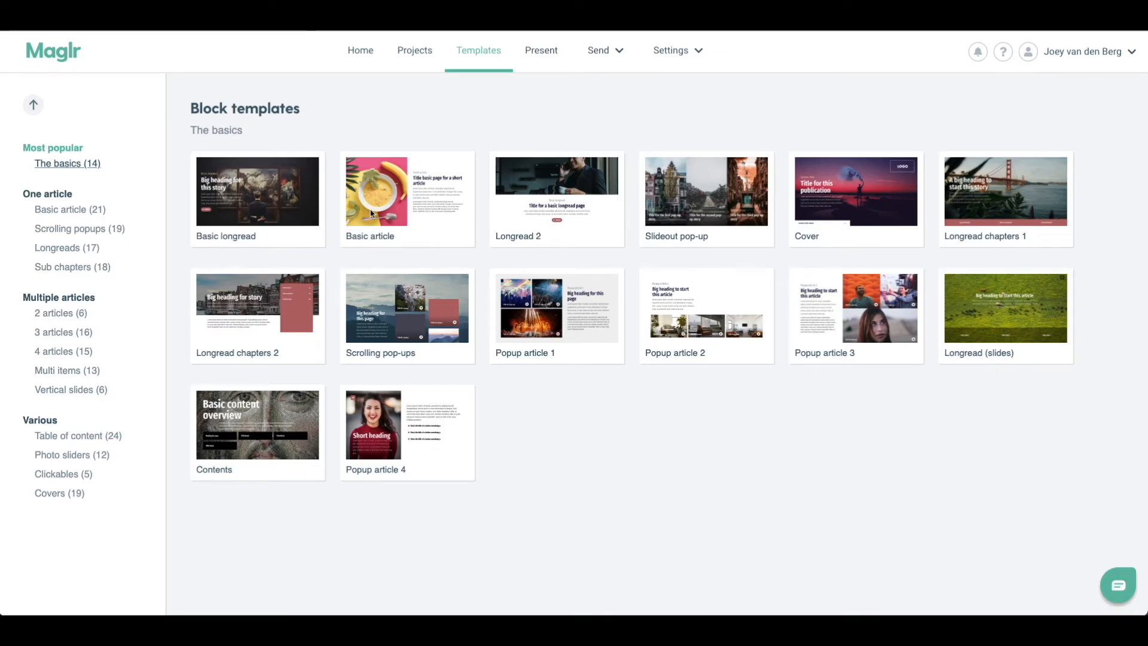
pyautogui.click(408, 192)
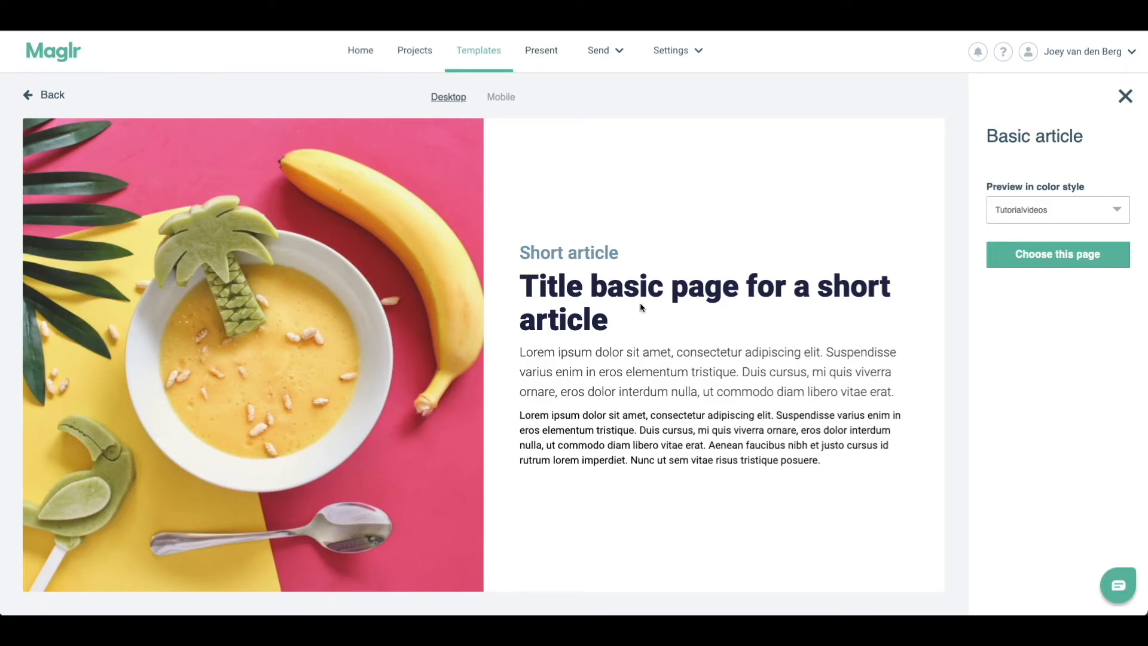
# Preview the Basic article template in Color style 1, Color style 2 and Brand Color Style, and close the preview without choosing the page
pyautogui.click(1010, 211)
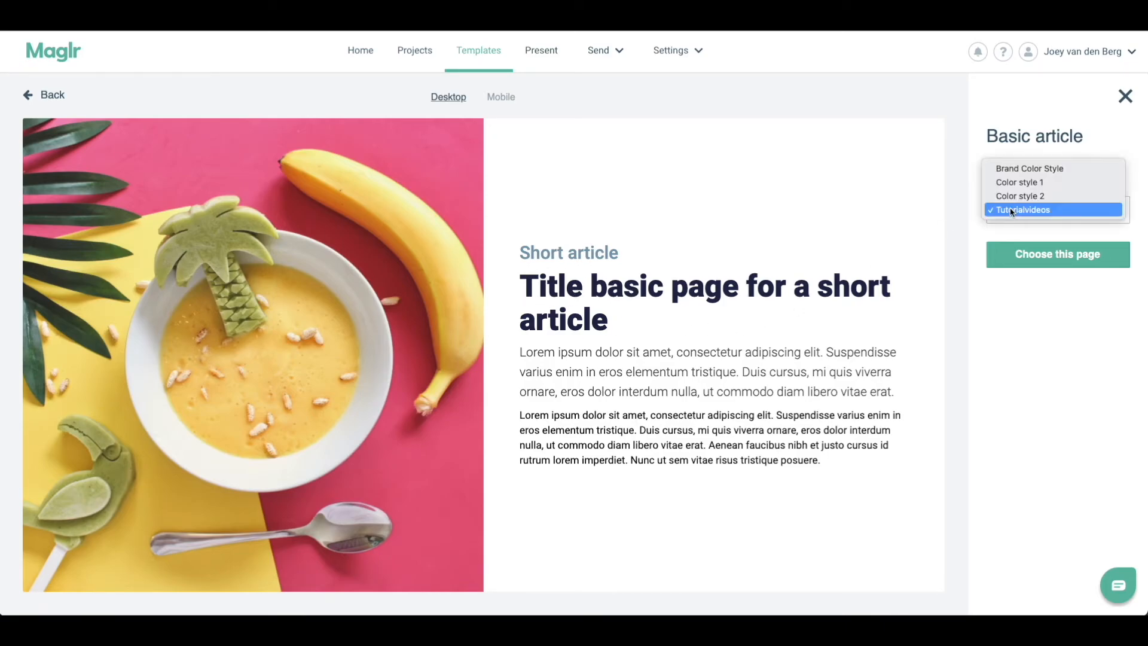
pyautogui.click(1023, 187)
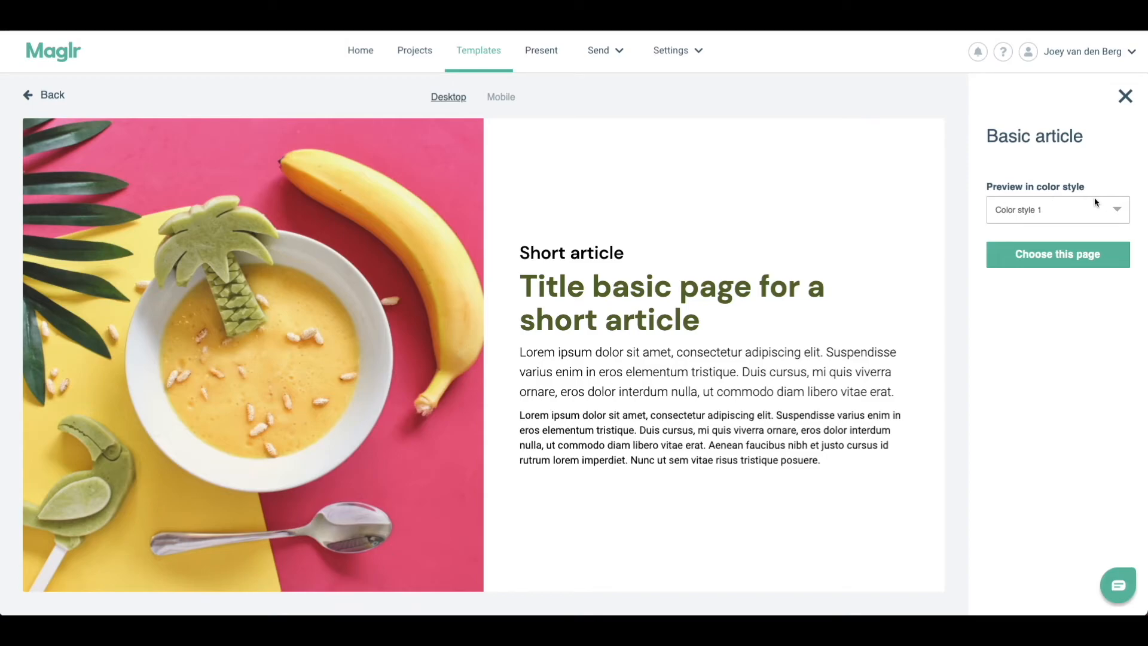
pyautogui.click(1084, 209)
pyautogui.click(1057, 223)
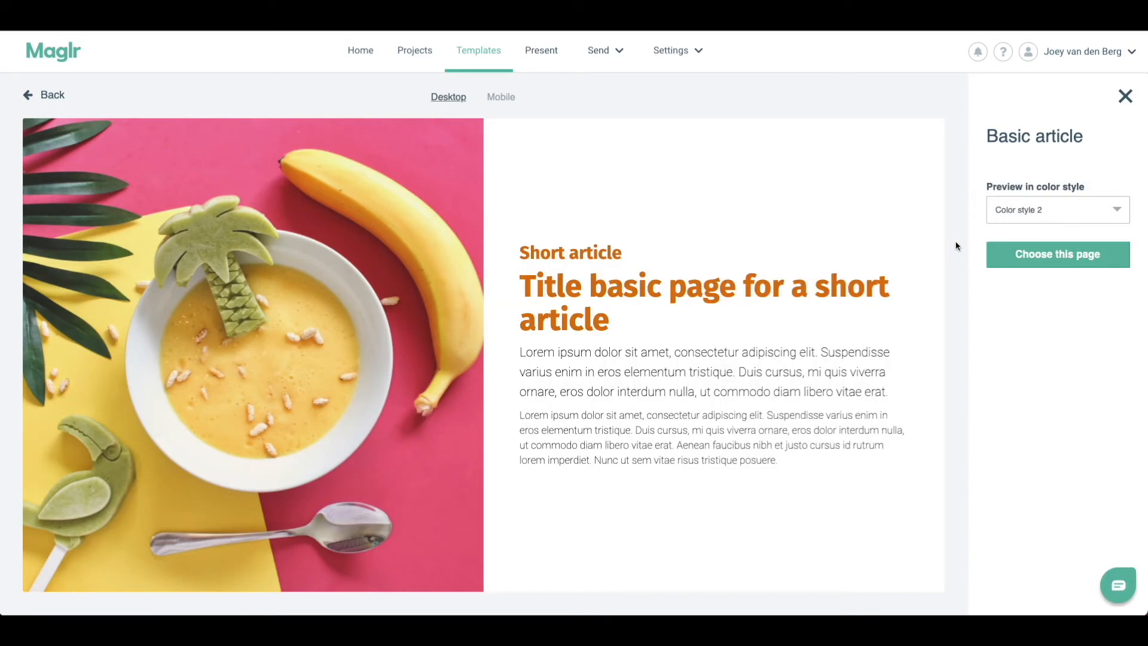
pyautogui.click(1029, 214)
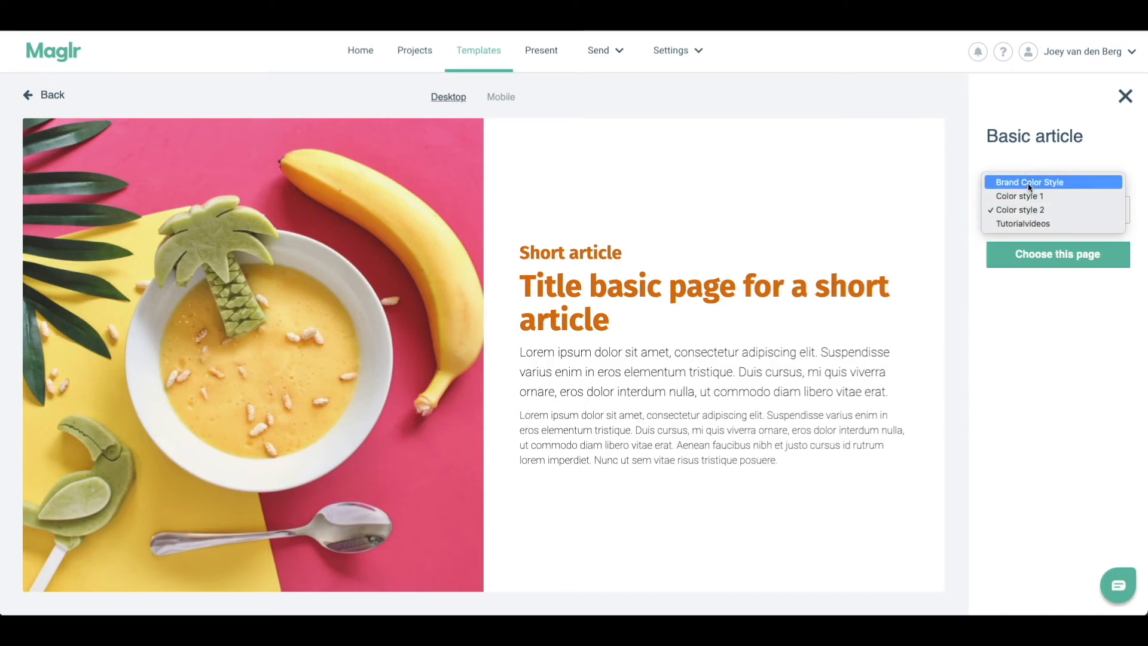
pyautogui.click(1029, 181)
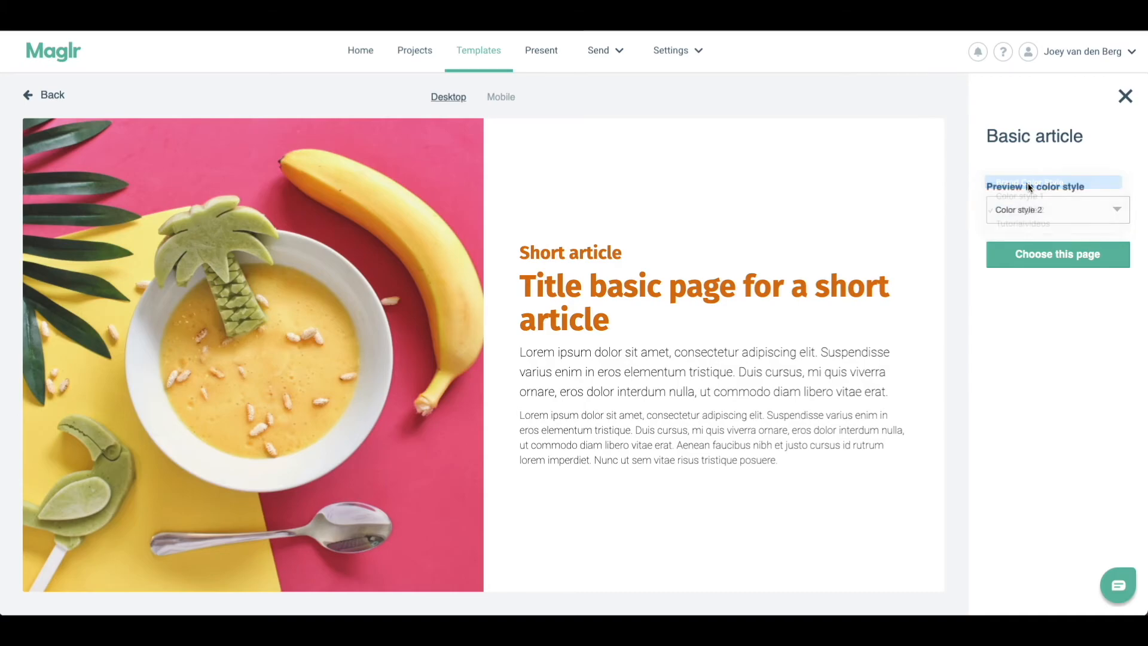
pyautogui.click(1123, 97)
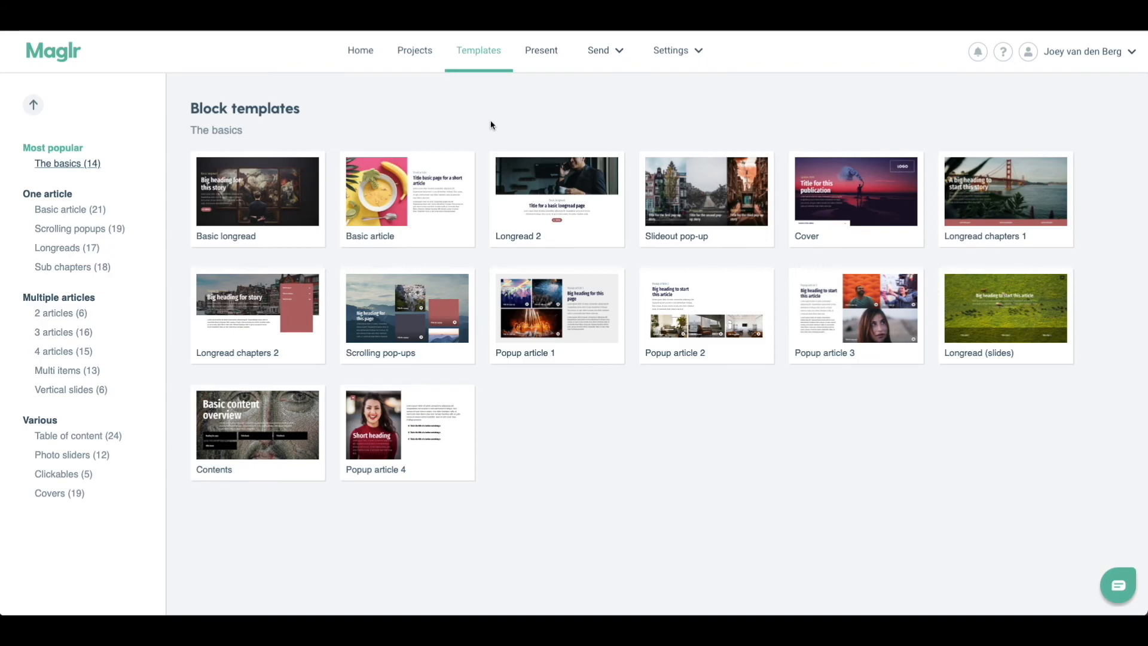
# Return to the color styles overview in the account settings
pyautogui.click(698, 52)
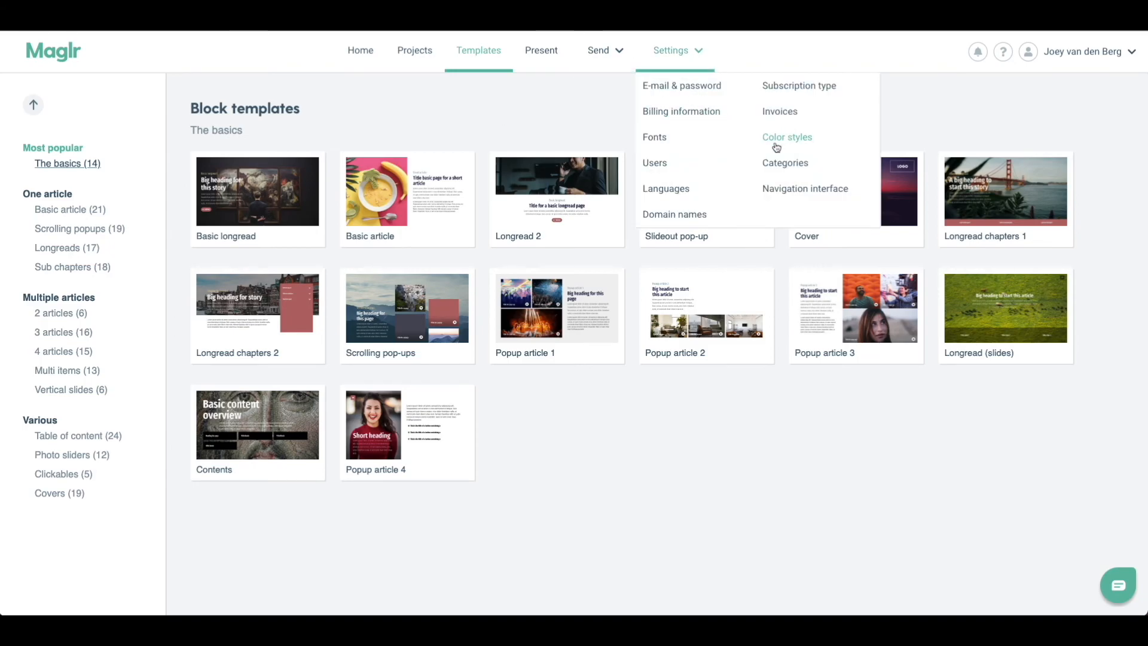